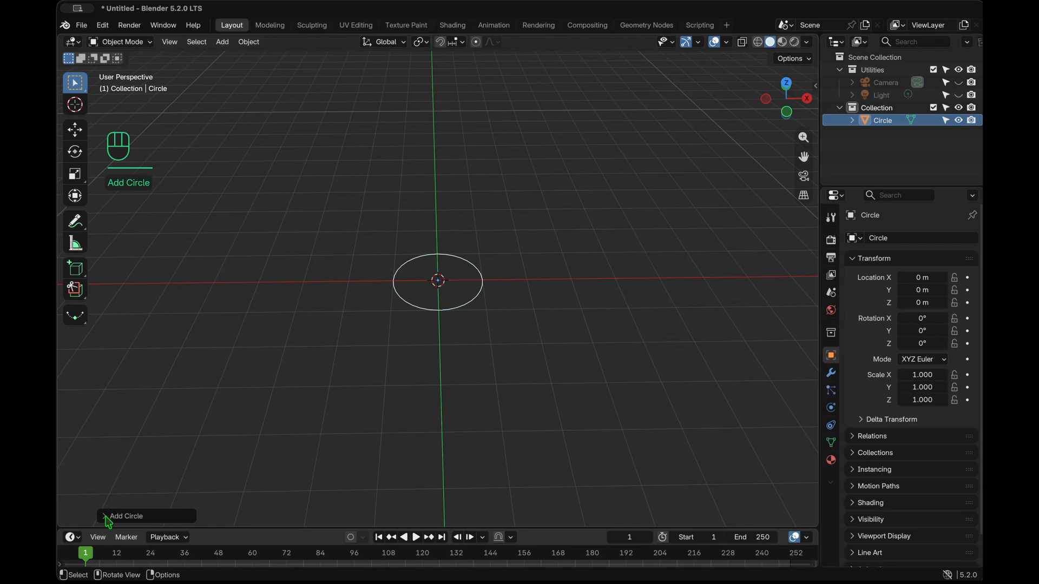
Set the newly added circle's vertex count to 8
left_click(109, 518)
double_click(237, 379)
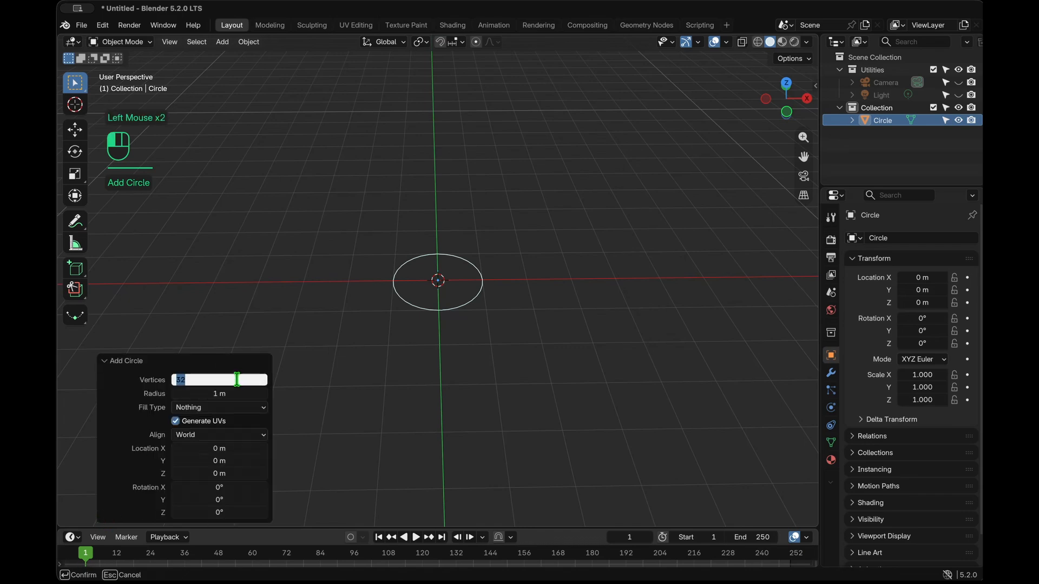
type("8")
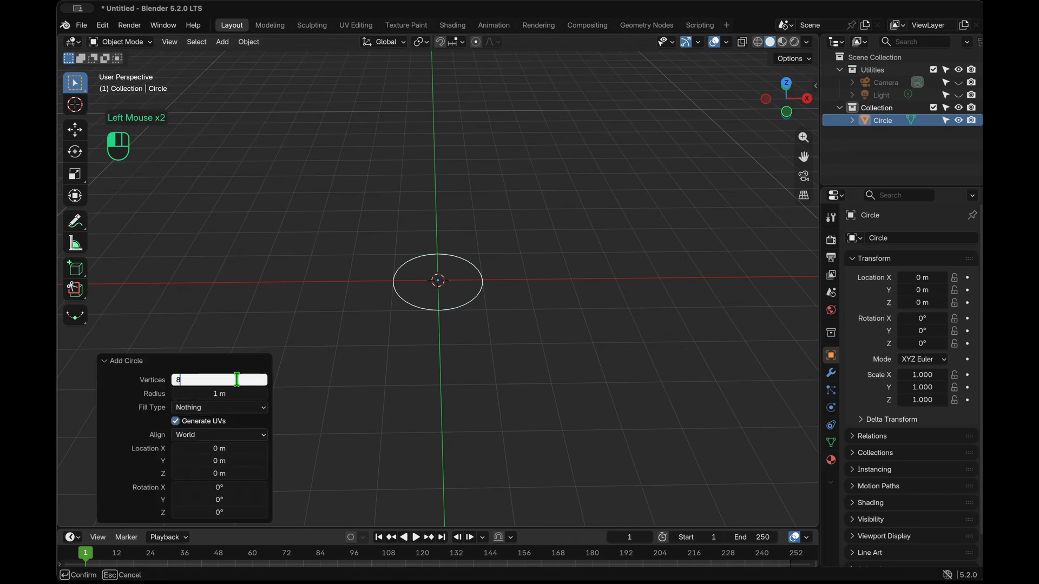
key("Return")
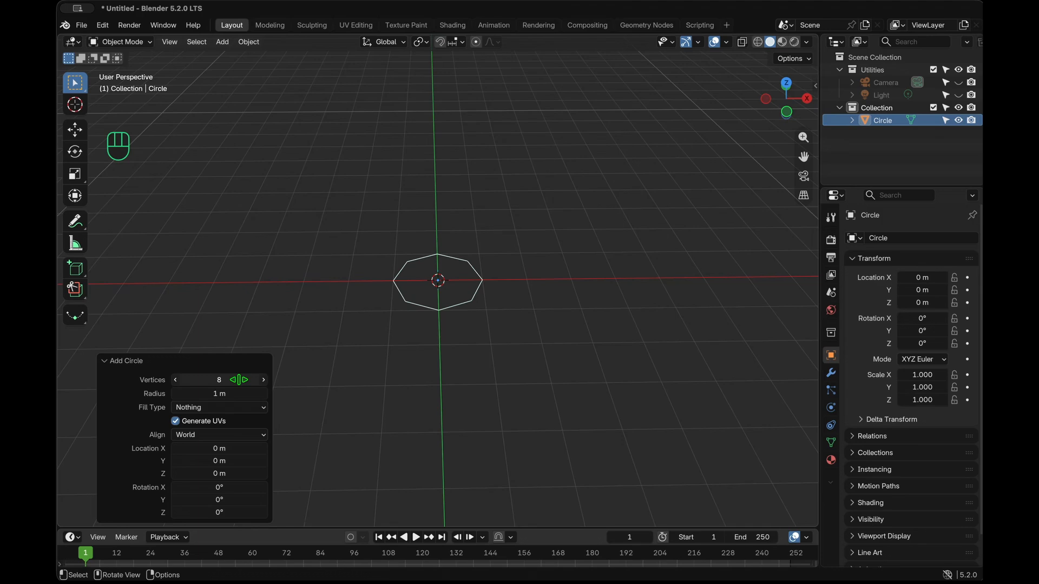
left_click(529, 352)
Enter Edit Mode on the circle and fill its eight-sided outline with a single face
double_click(453, 307)
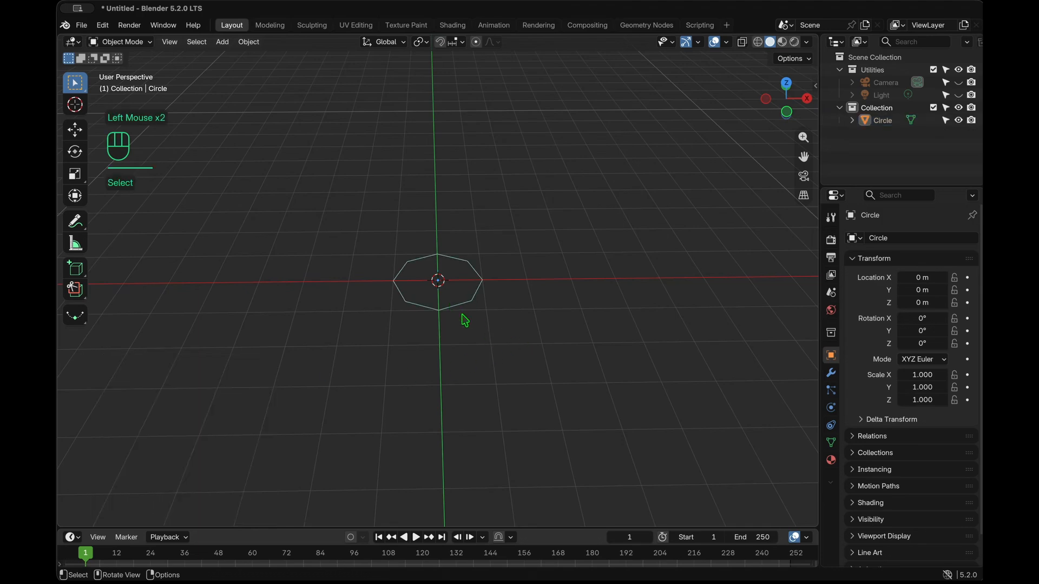
left_click(466, 305)
key("Tab")
key("KP_Decimal")
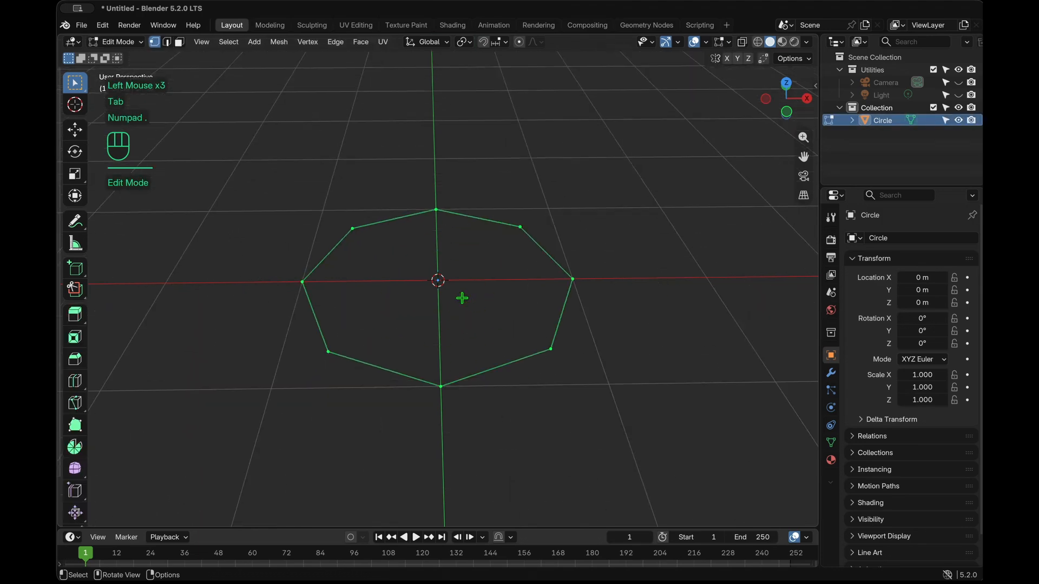
key("f")
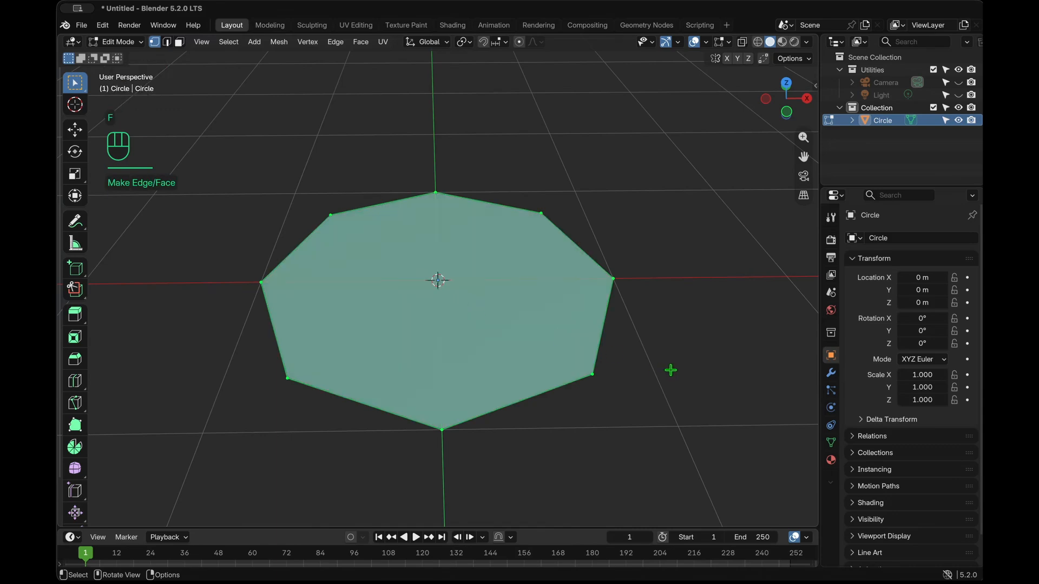
Extrude the octagonal face 0.2 m upward along the global Z axis
key("KP_1")
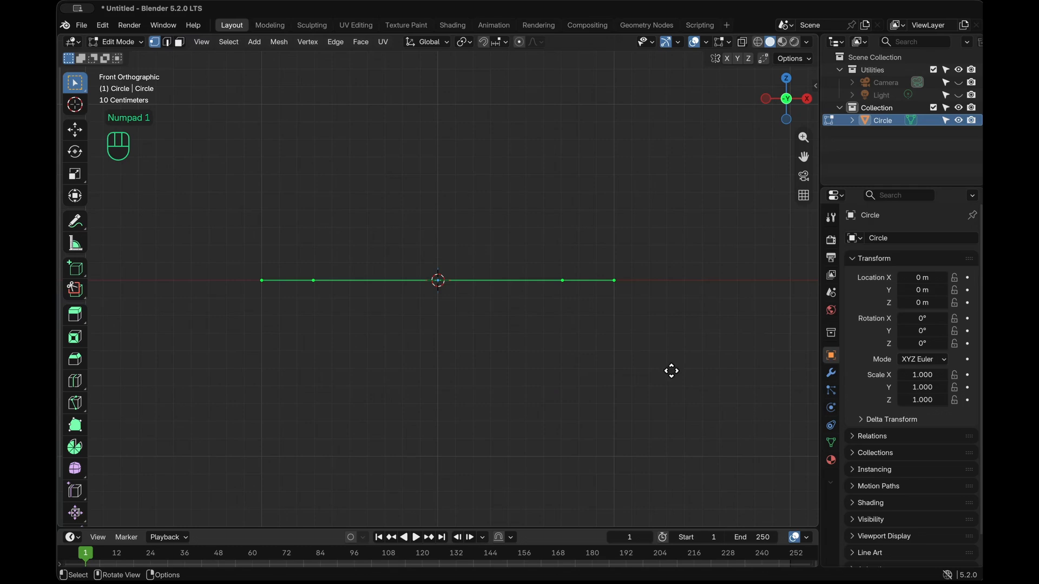
key("e")
key("z")
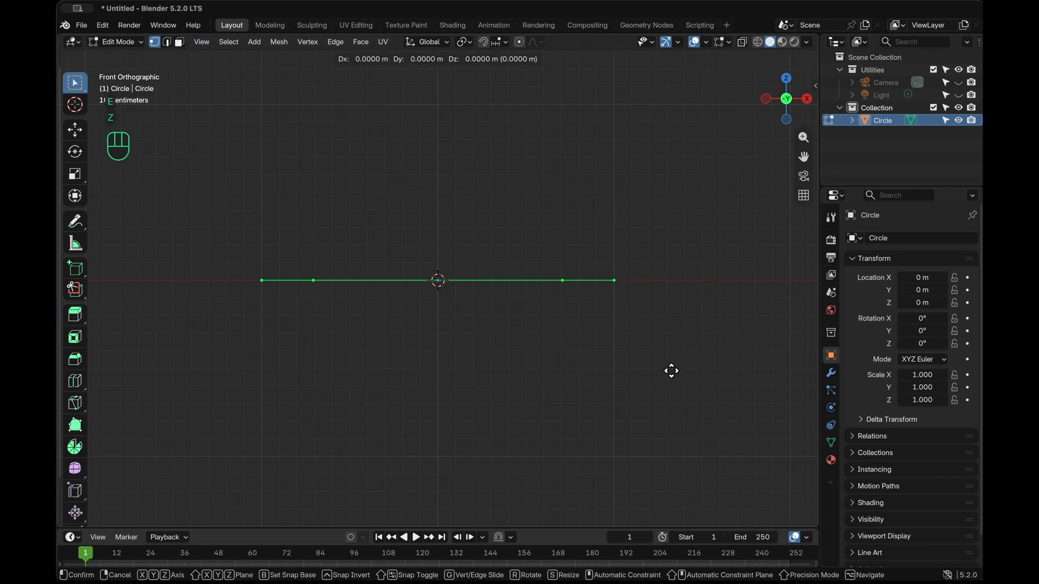
key("z")
key("ctrl")
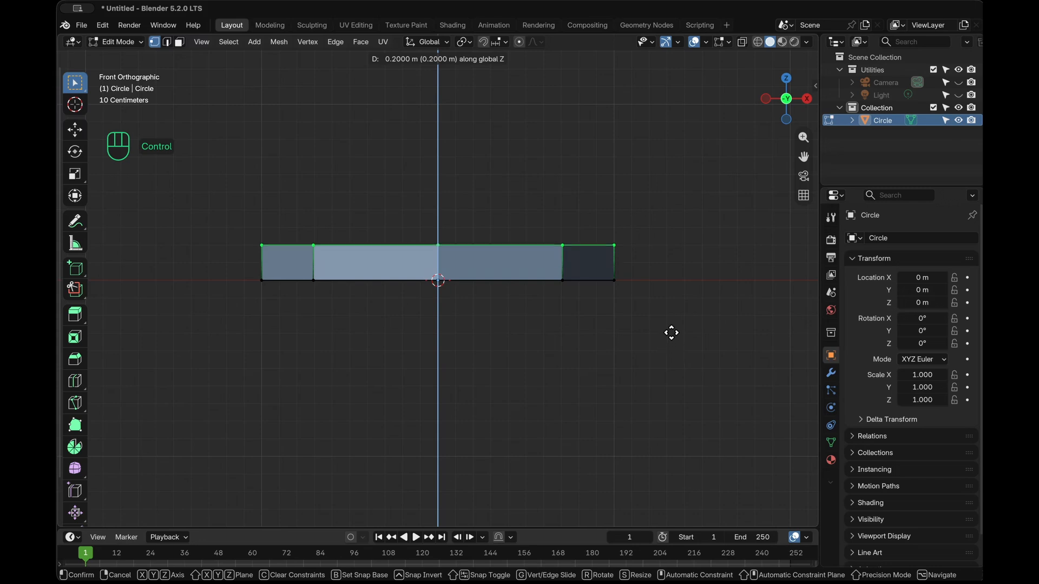
left_click(672, 333, "ctrl")
left_click(670, 338, "ctrl")
Inset the top face by about 0.05 m, and inset the resulting inner face by about 0.33 m
scroll(638, 347, "up", 10)
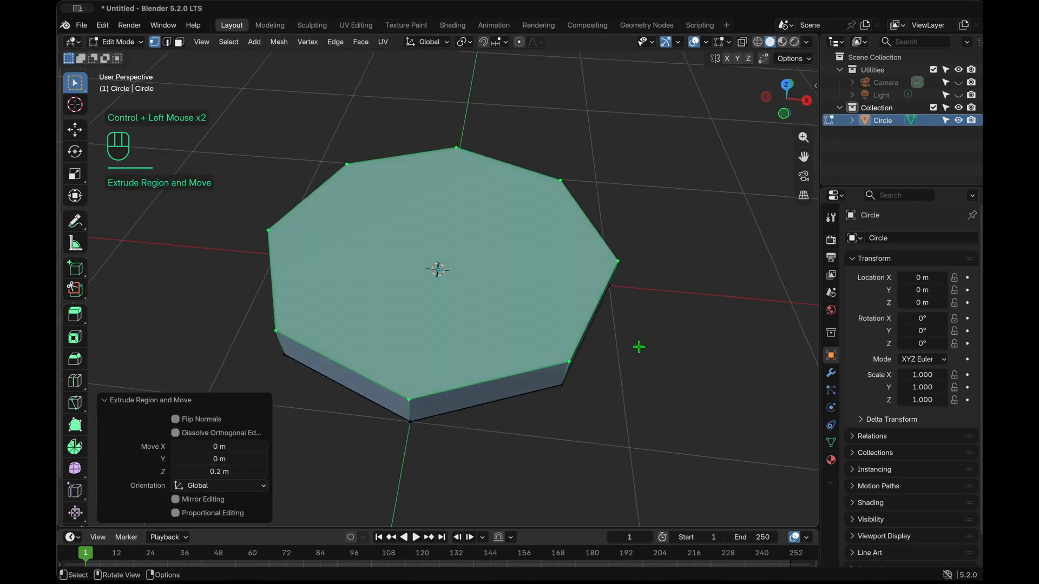
scroll(638, 348, "up", 6)
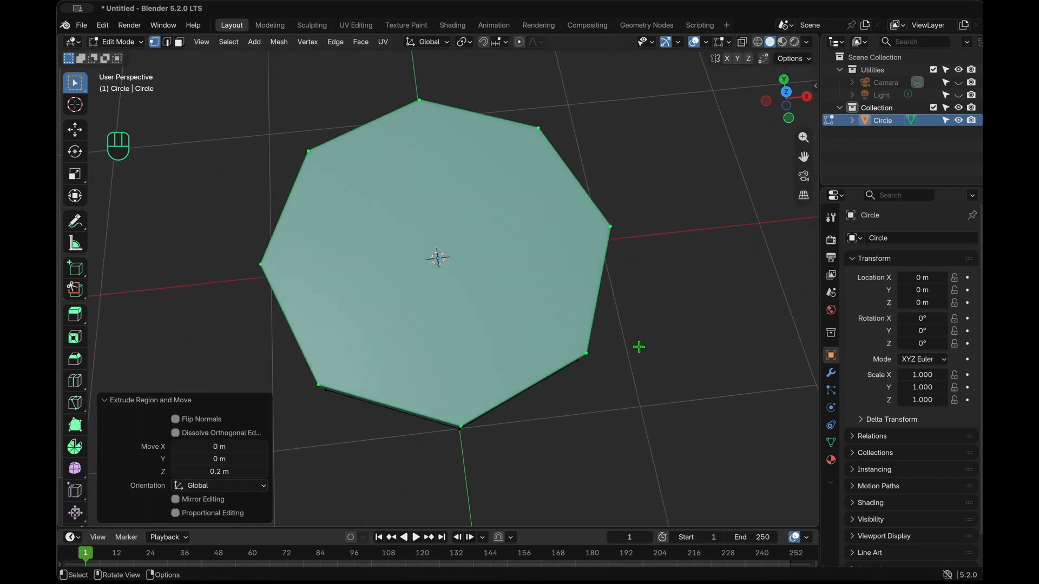
key("i")
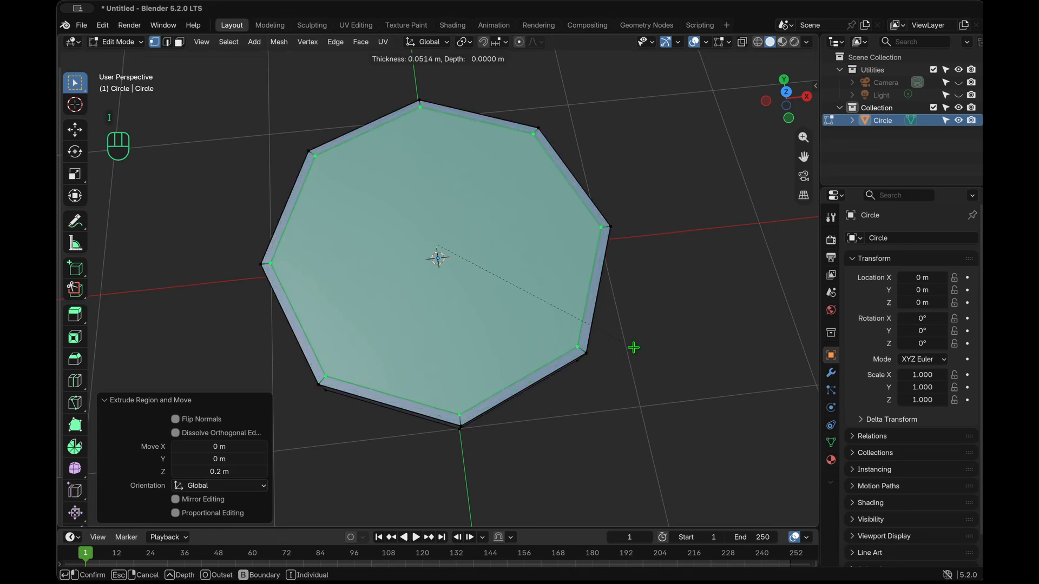
left_click(634, 347)
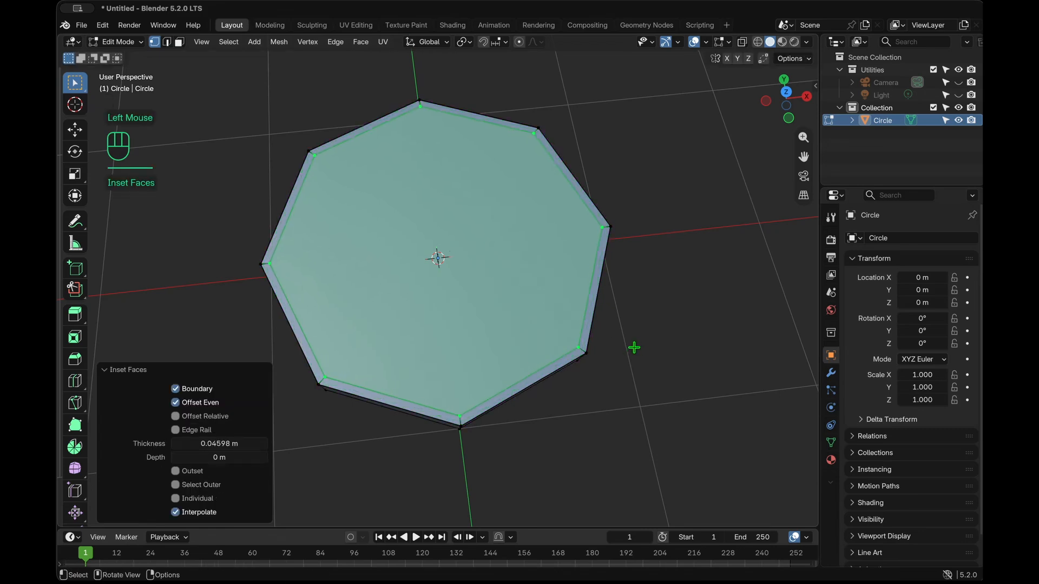
key("i")
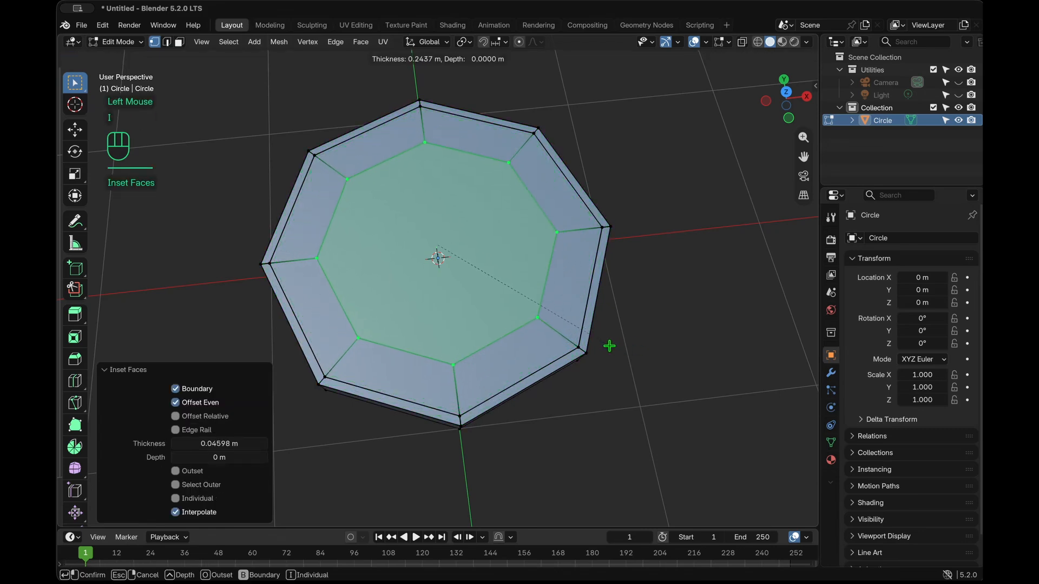
left_click(602, 345)
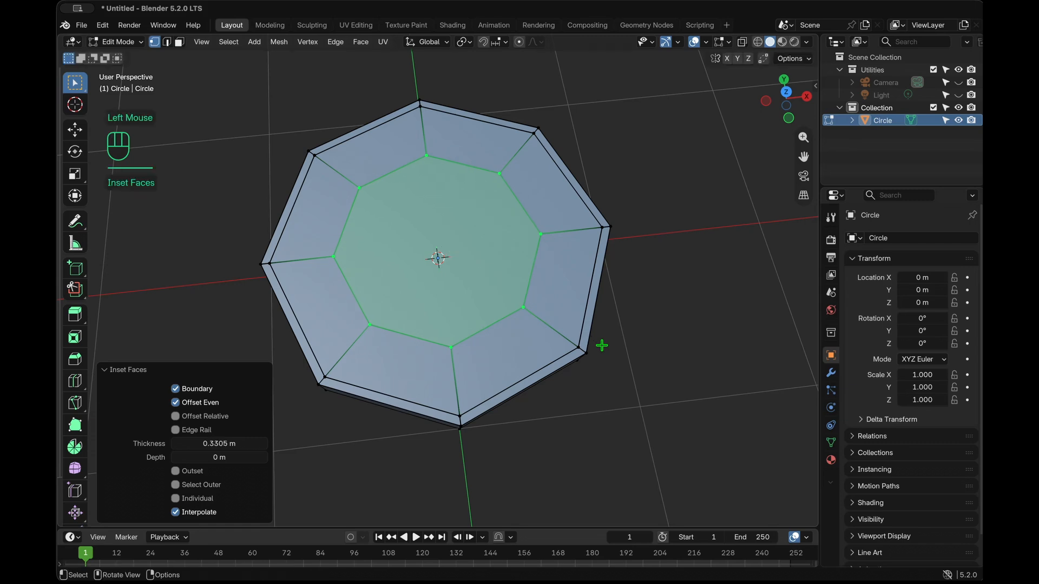
left_click(697, 362)
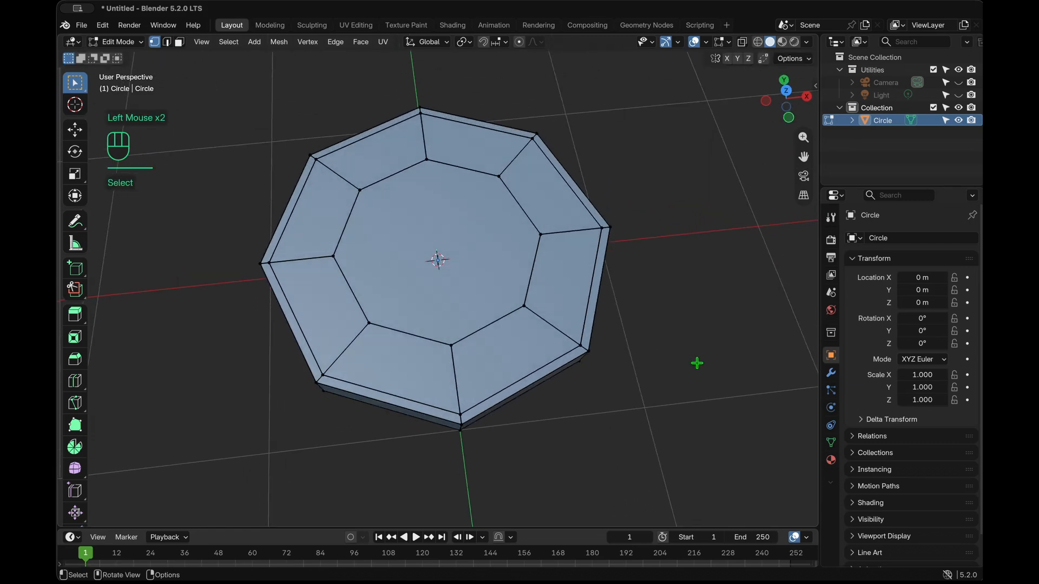
Grid Fill the central octagonal face on top with a span of 2 and offset 0
key("3")
left_click(417, 258)
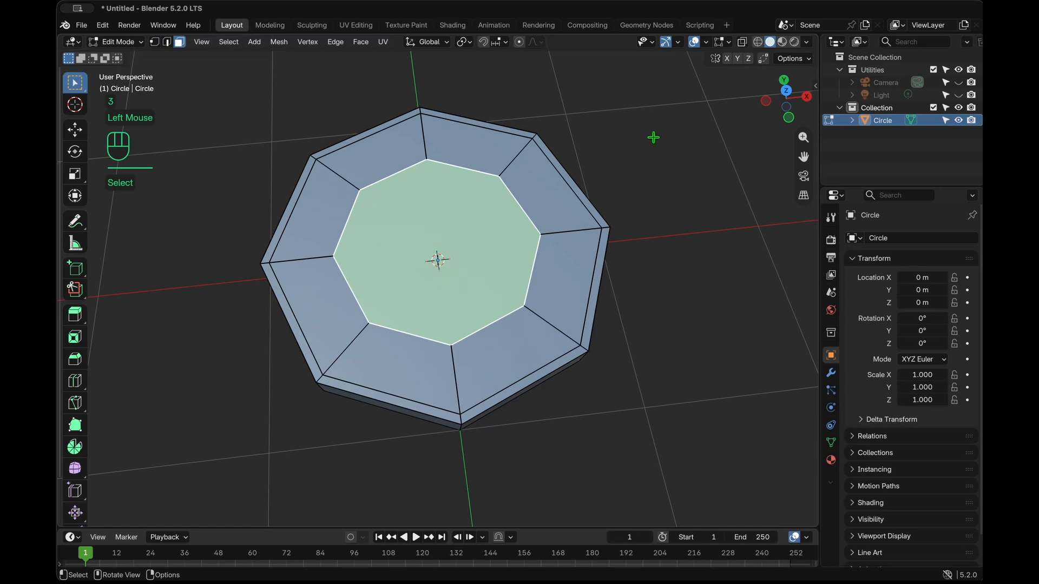
left_click(361, 42)
left_click(398, 198)
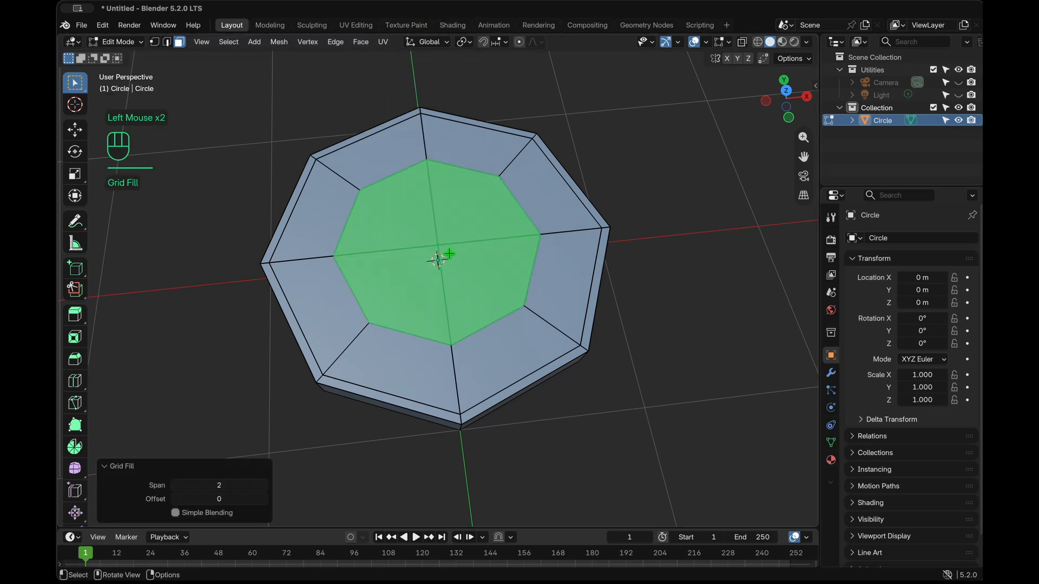
scroll(449, 254, "right", 5)
scroll(449, 254, "left", 3)
left_click(665, 339)
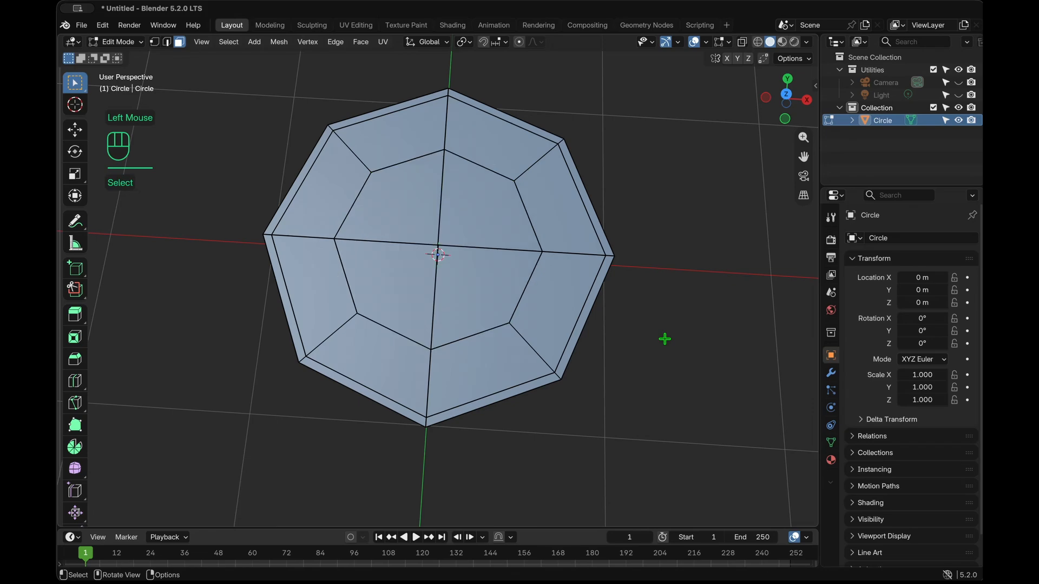
Inset the octagonal underside face by about 0.43 m
scroll(665, 339, "down", 10)
double_click(537, 241)
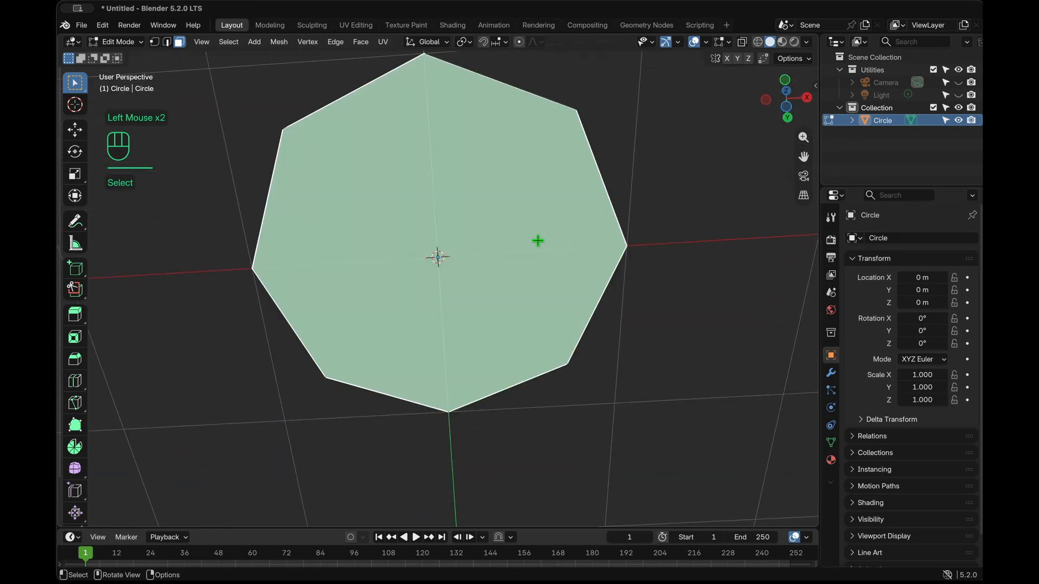
scroll(538, 241, "down", 2)
scroll(538, 240, "right", 4)
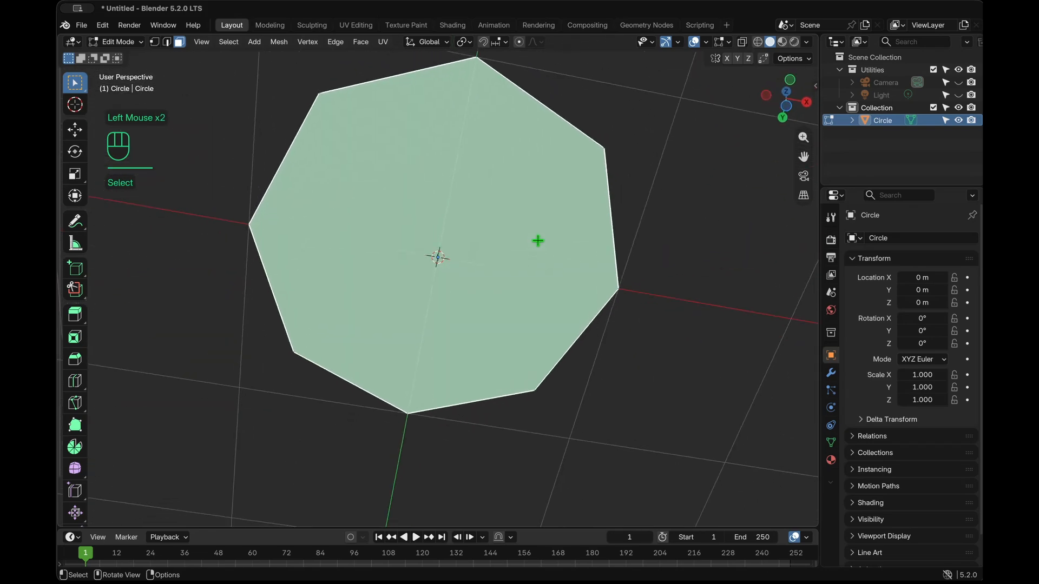
key("i")
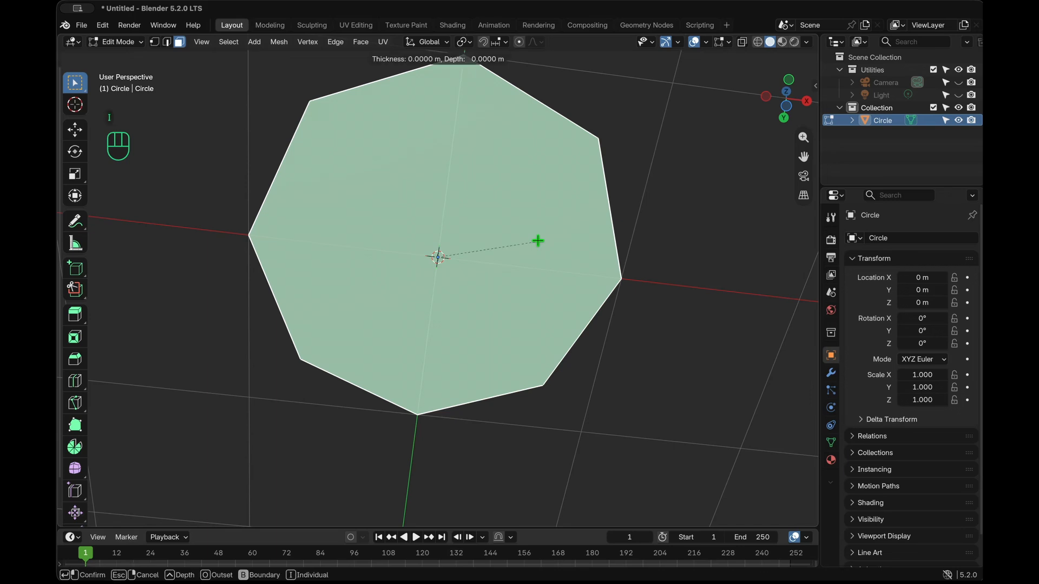
left_click(496, 243)
Inset the underside's inner octagon twice more, by about 0.03 m each time, to form two narrow rings
key("i")
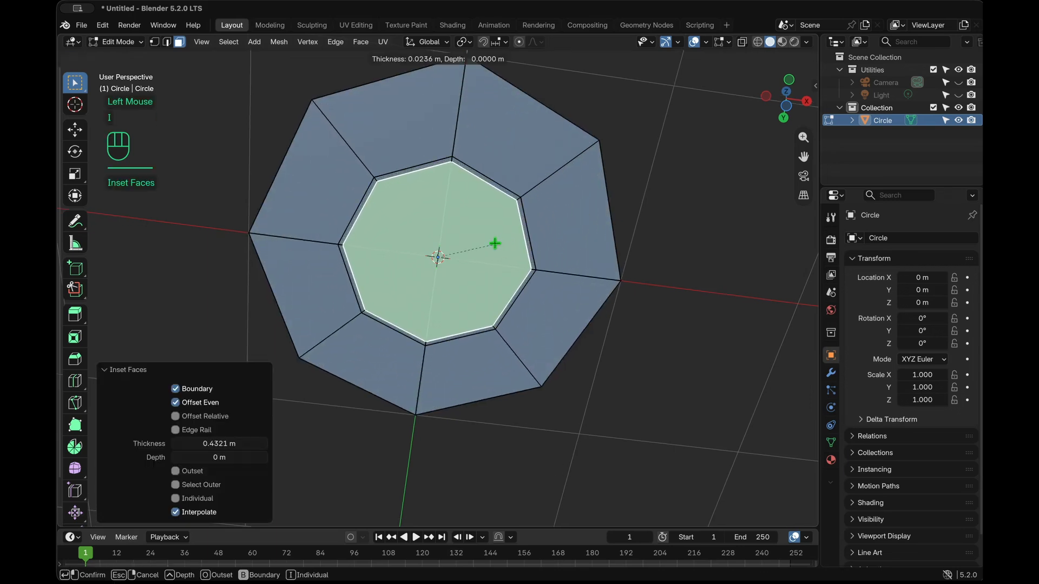
left_click(493, 244)
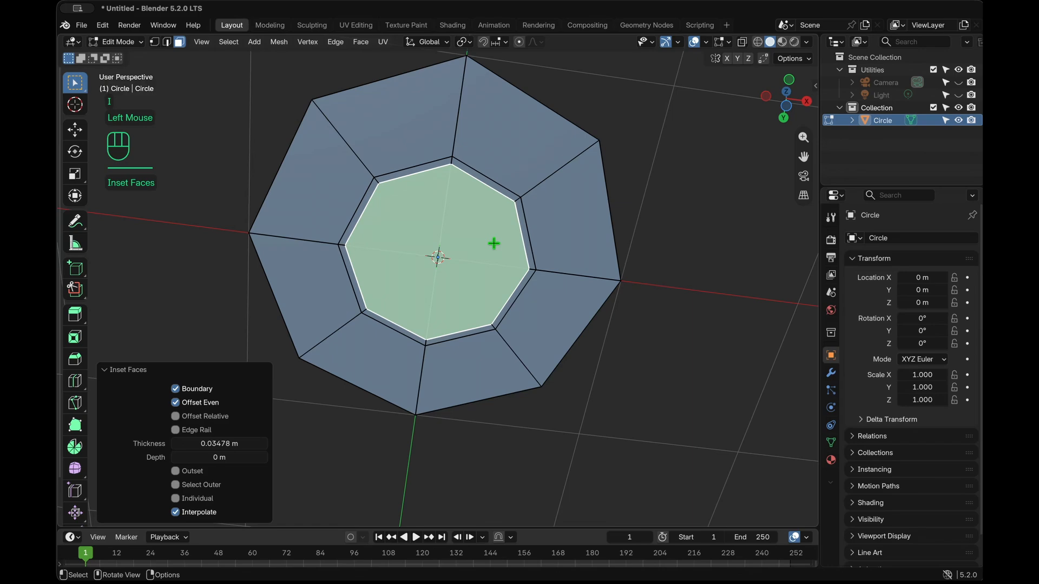
key("i")
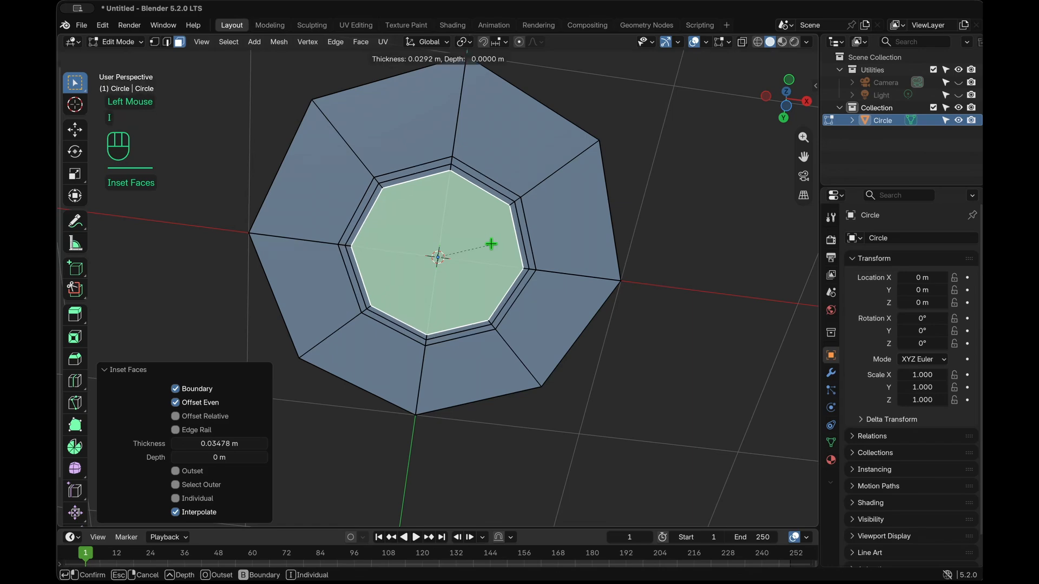
left_click(492, 244)
left_click(554, 233)
scroll(554, 233, "up", 10)
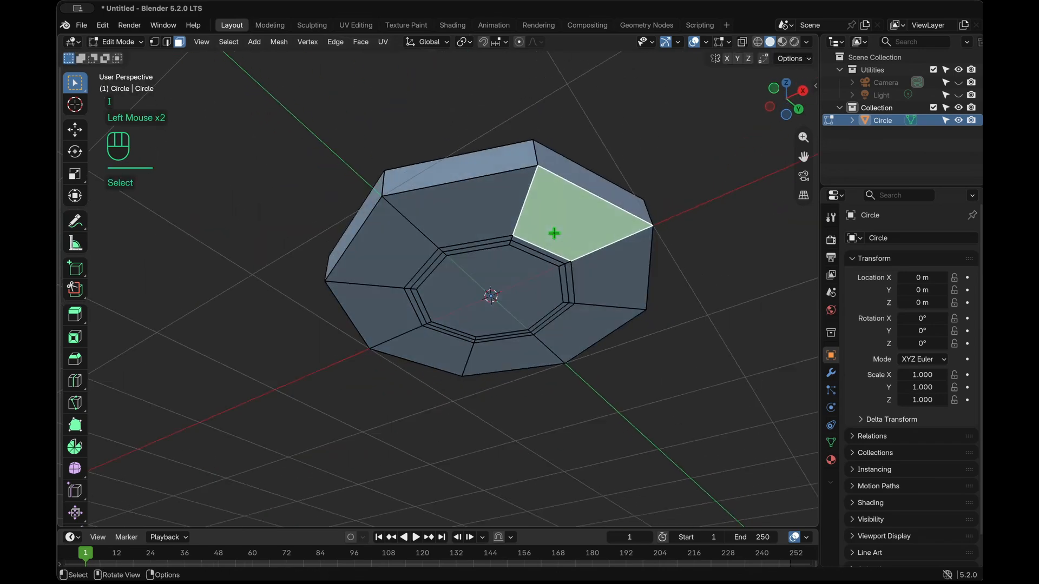
left_click(649, 315)
Lower the four central faces on the top side by 0.06 m along global Z, with X-ray display on in front view
scroll(649, 316, "down", 10)
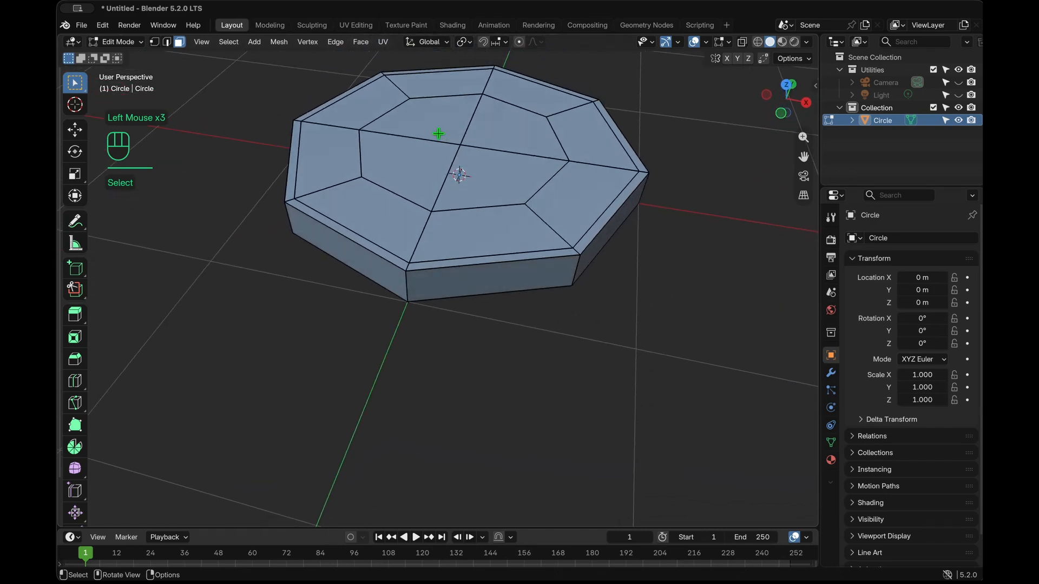
left_click(484, 178)
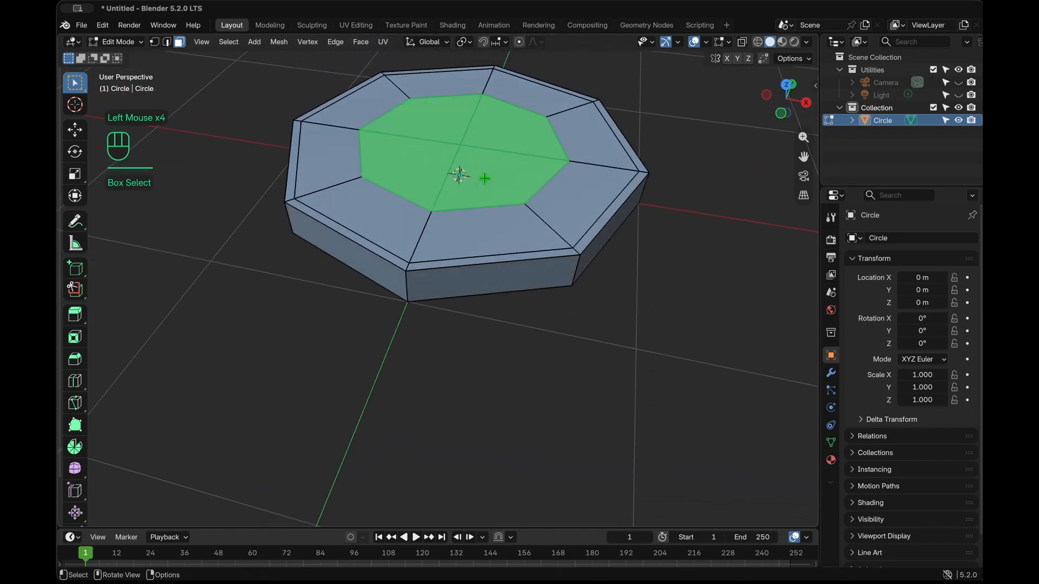
key("KP_1")
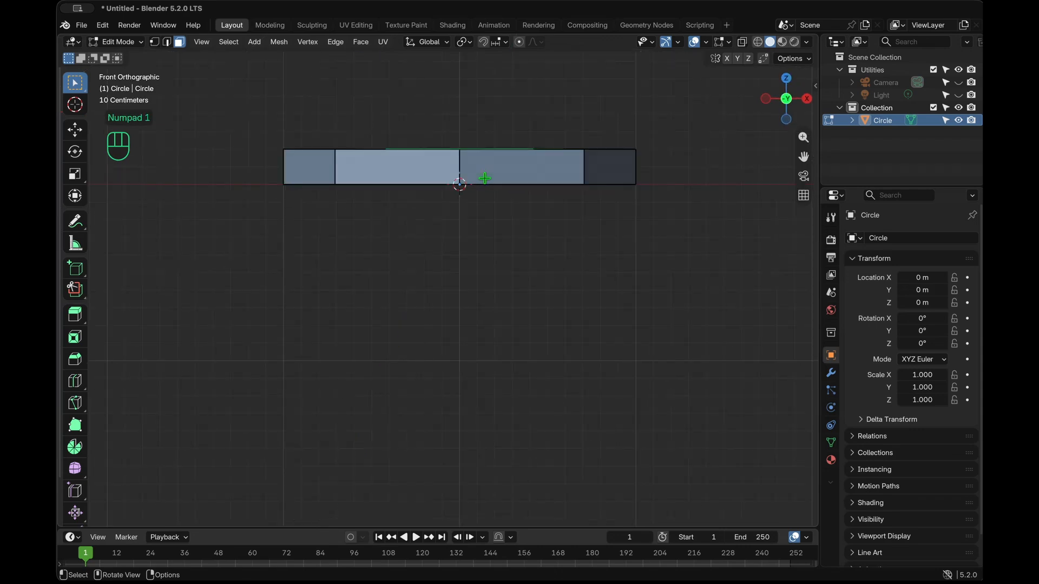
key("alt+z")
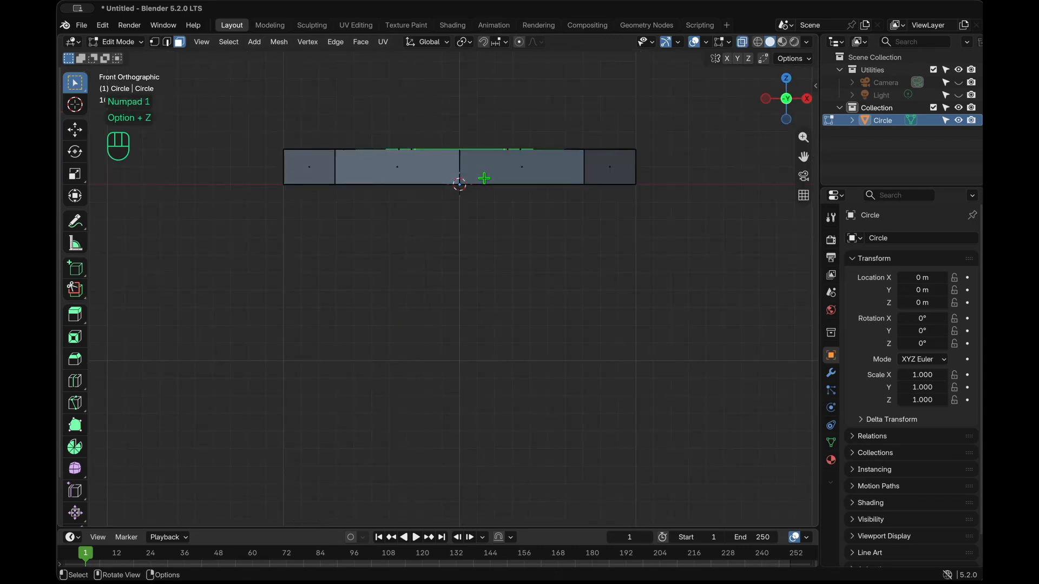
scroll(484, 179, "up", 3)
scroll(484, 179, "up", 5, "shift")
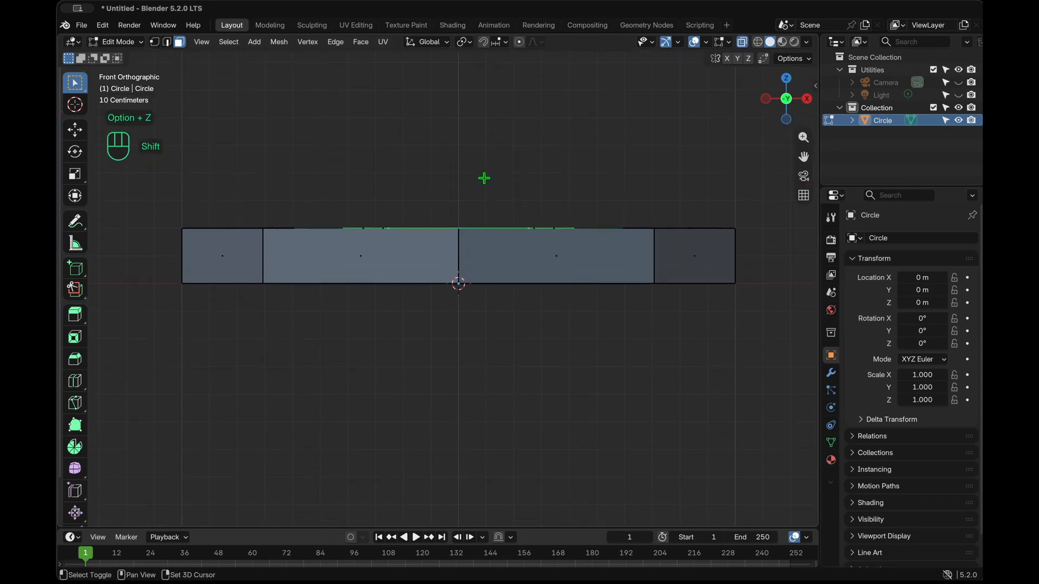
scroll(484, 178, "up", 1, "shift")
key("g")
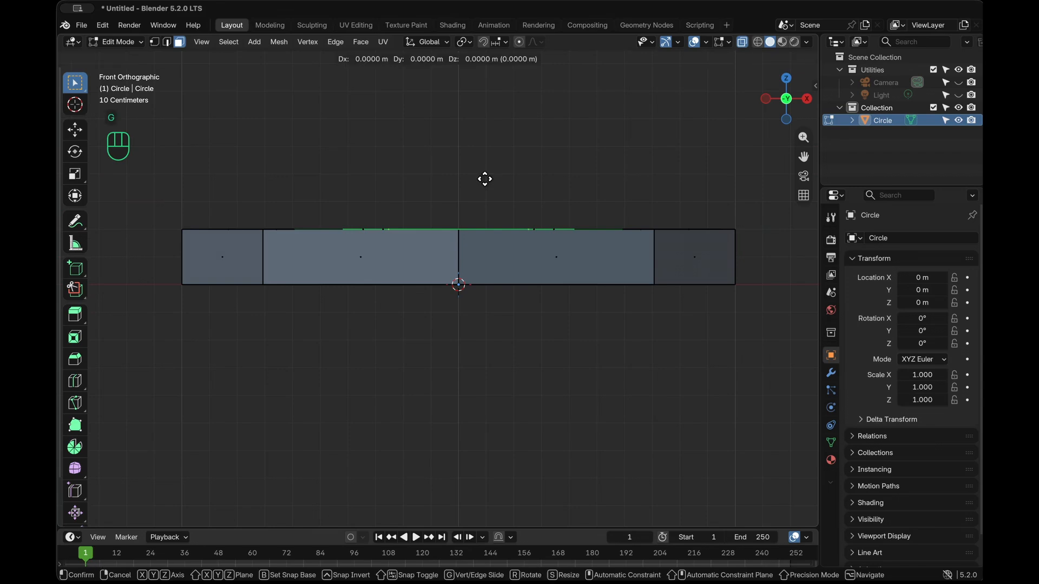
key("z")
key("ctrl")
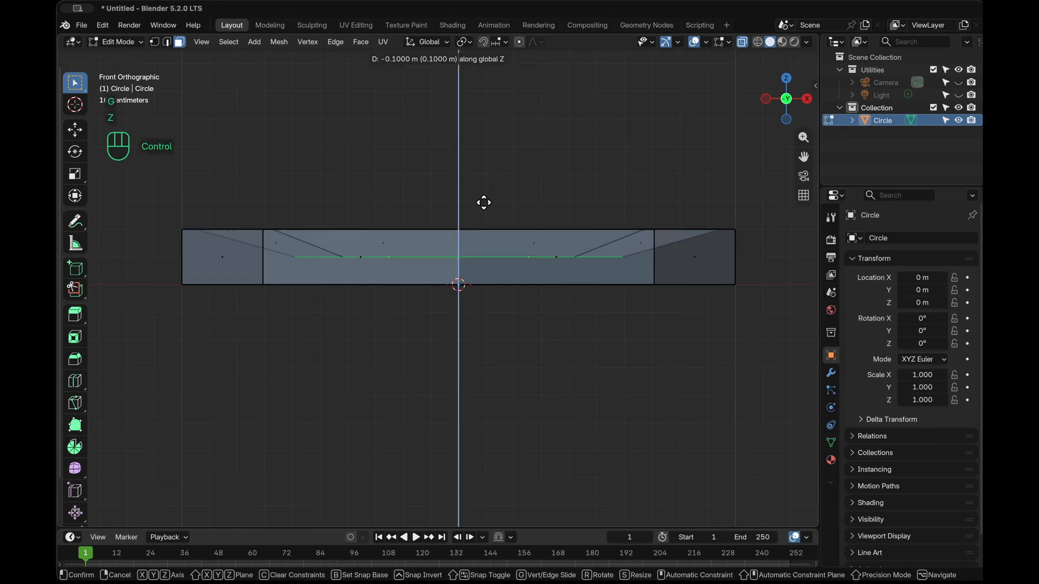
key("shift")
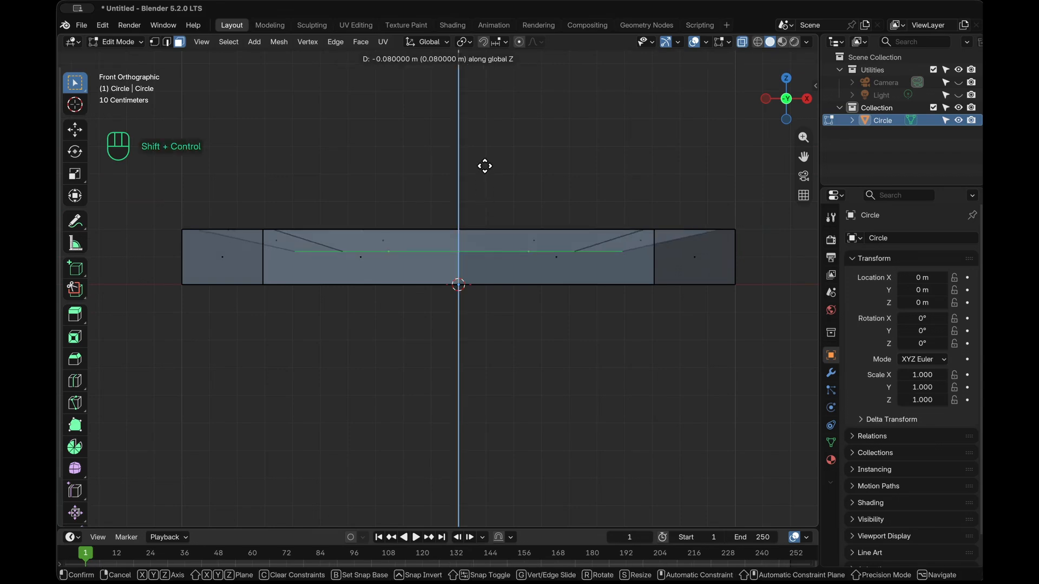
left_click(487, 109, "ctrl+shift")
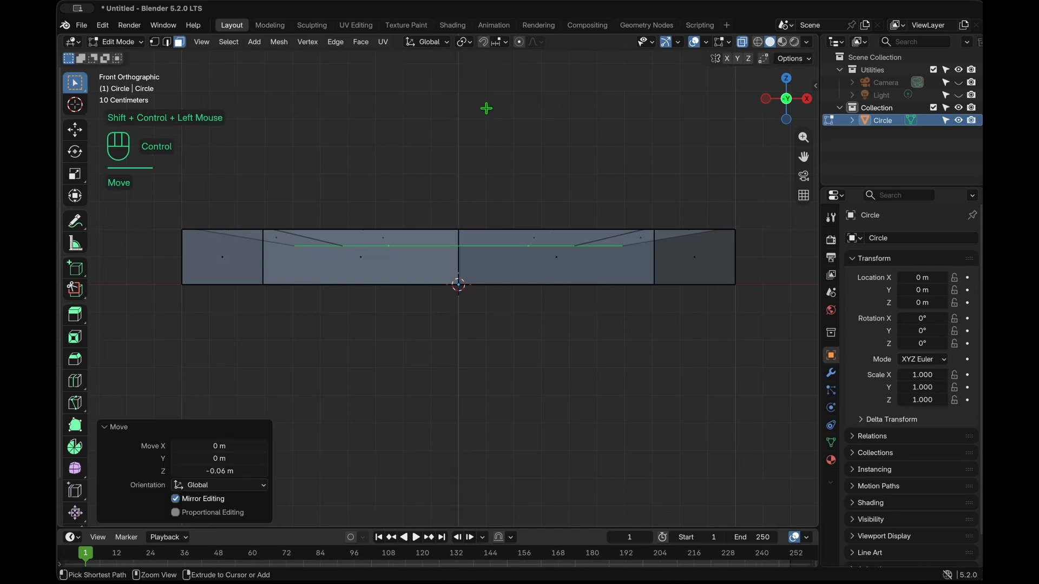
Extrude the four central faces on the top side downward by 0.07 m along global Z
key("e")
key("z")
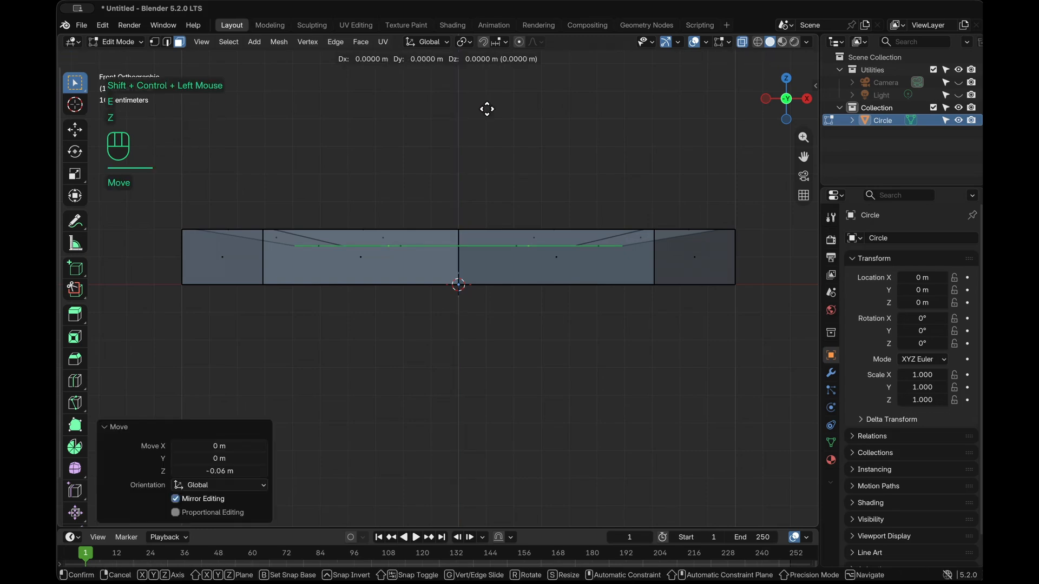
key("z")
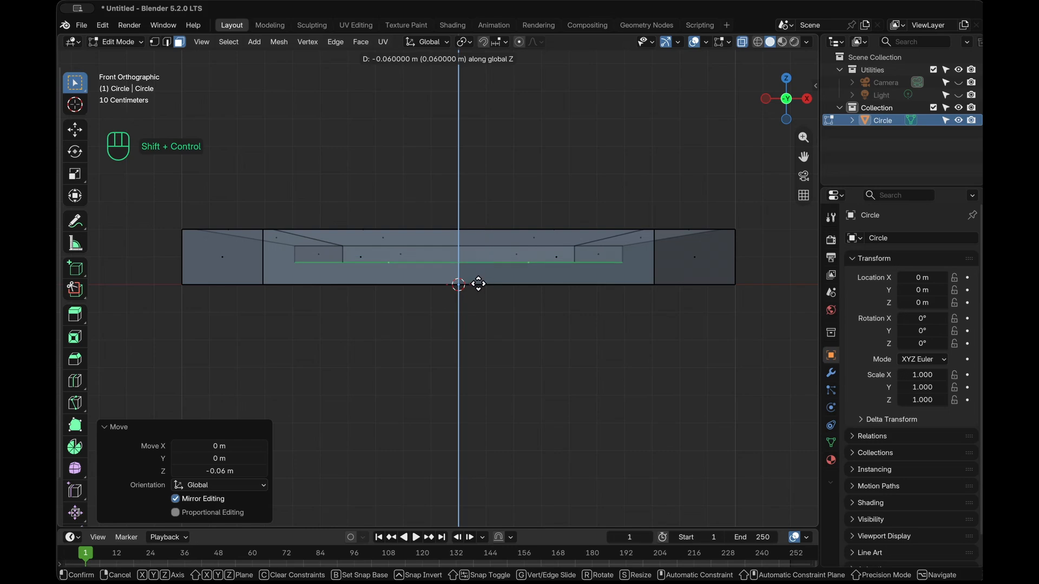
left_click(477, 293, "ctrl+shift")
left_click(516, 303, "ctrl+shift")
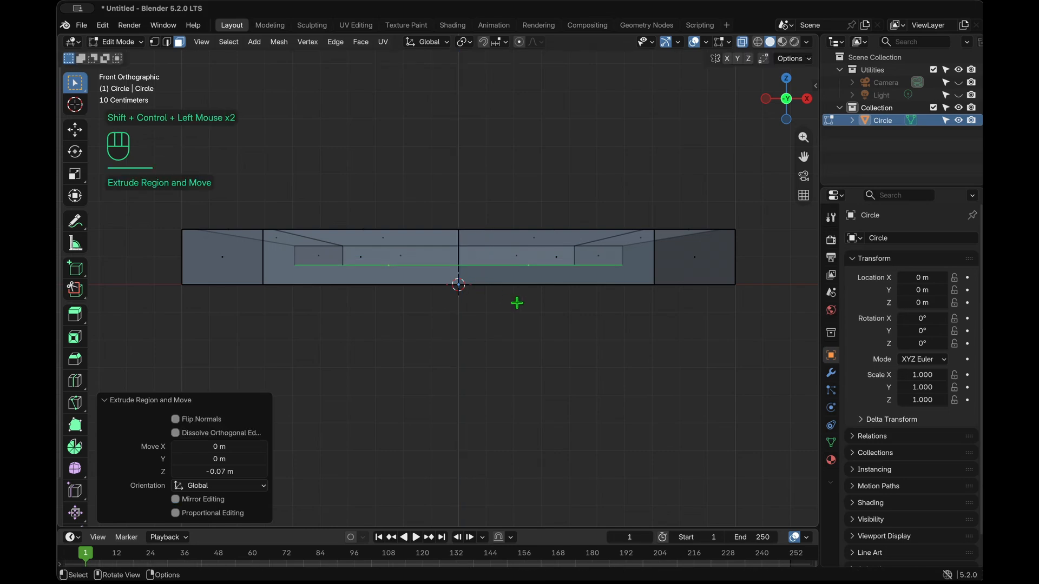
Turn off X-ray display and Grid Fill the central octagonal face on the underside
scroll(517, 303, "down", 5)
scroll(517, 302, "up", 5)
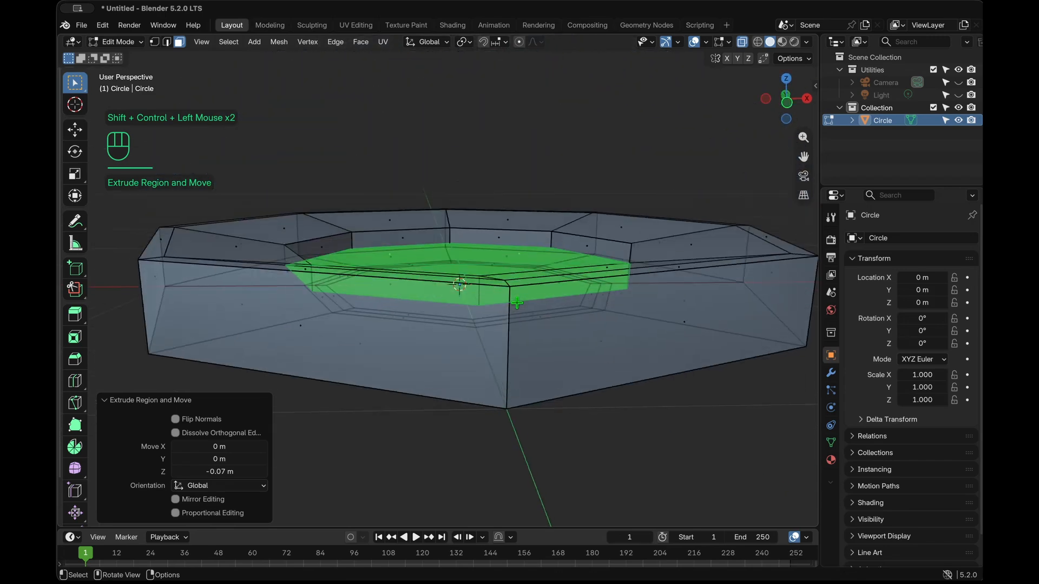
key("alt+z")
scroll(516, 302, "down", 5)
scroll(516, 303, "down", 5)
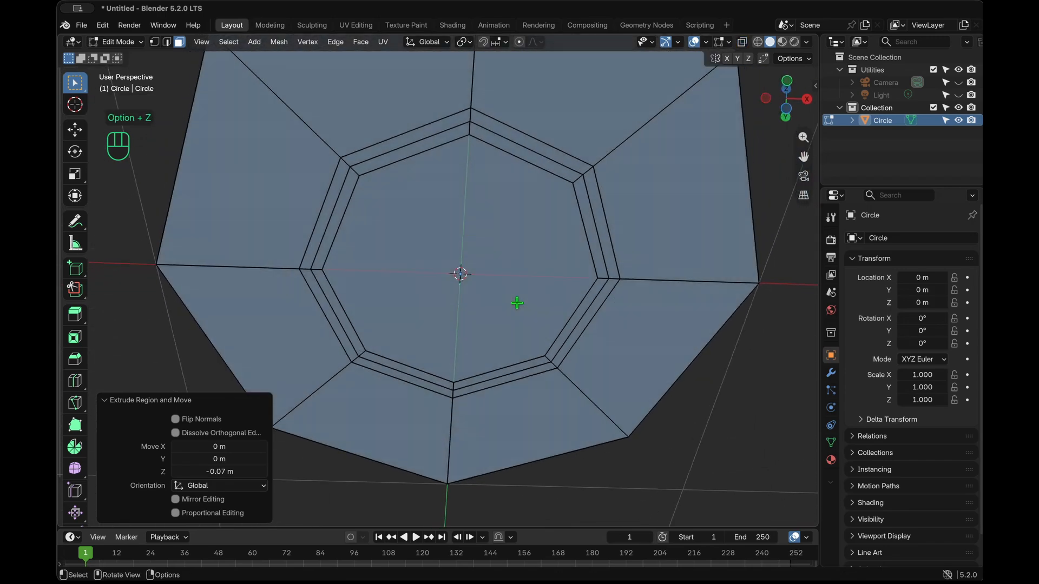
left_click(425, 206)
key("q")
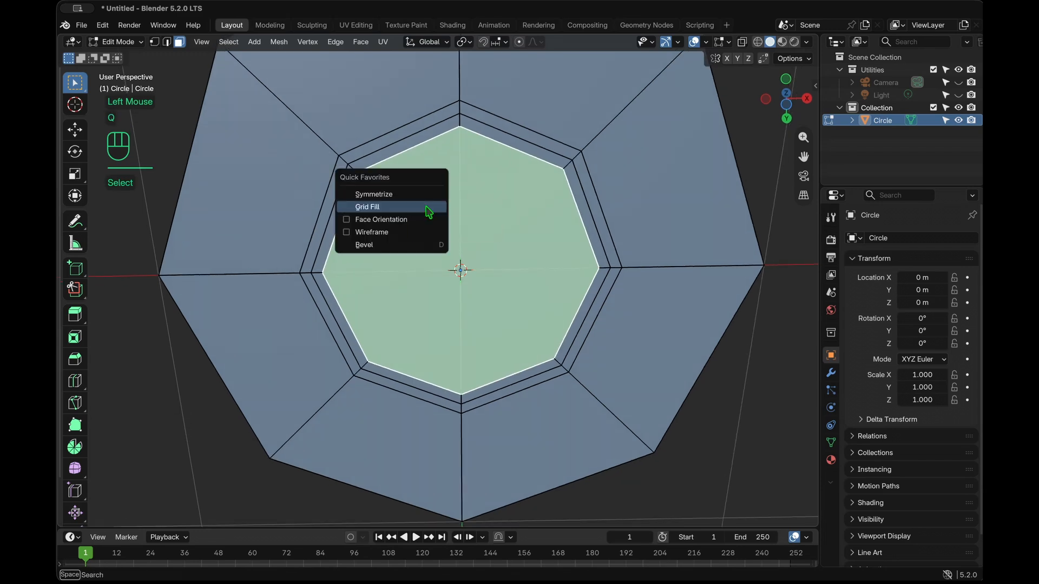
left_click(360, 43)
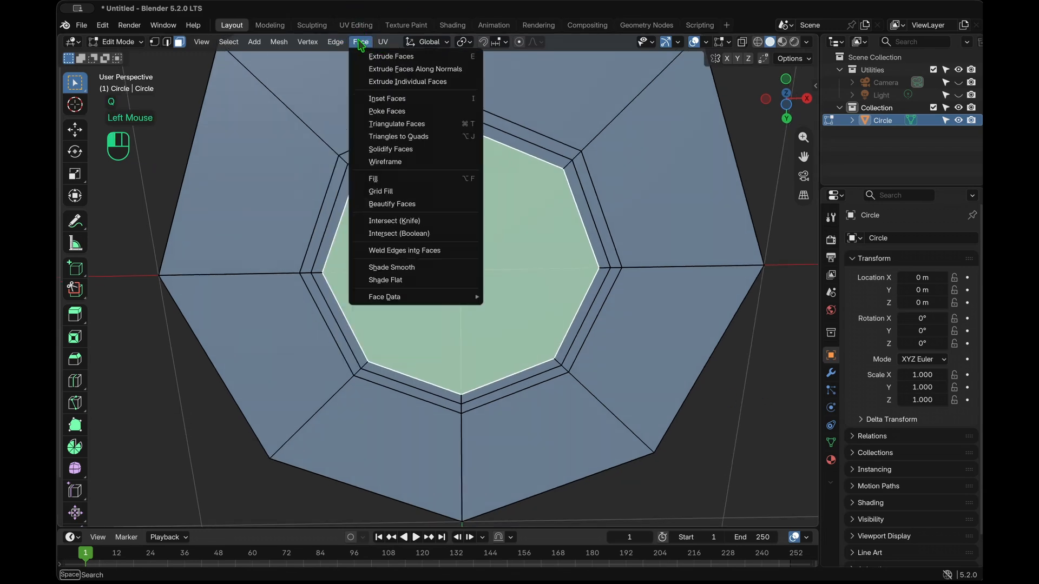
left_click(361, 43)
left_click(360, 43)
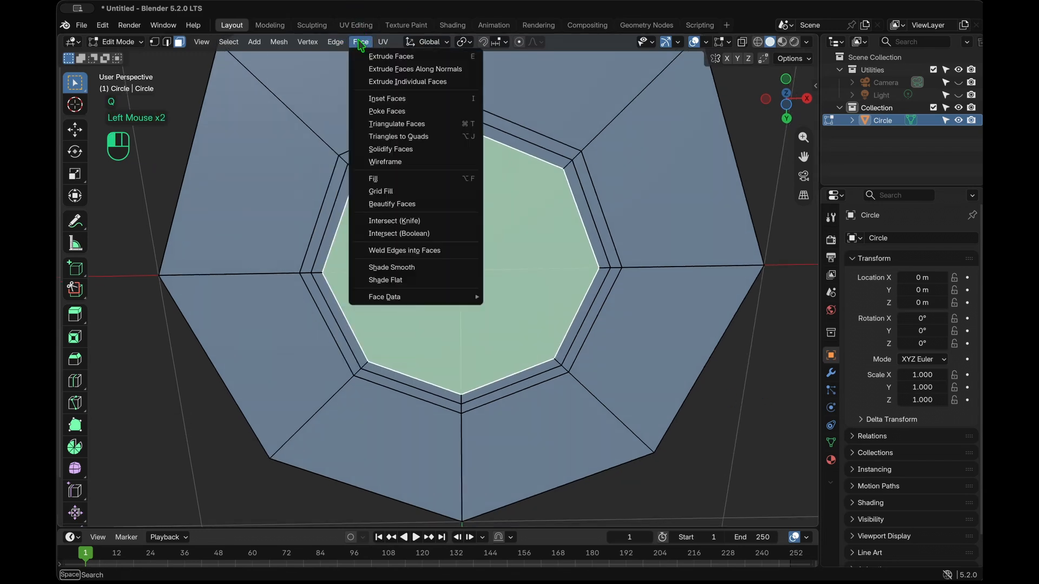
left_click(424, 191)
Raise the four central underside faces by 0.04 m along global Z, with X-ray display on in front view
left_click(535, 319)
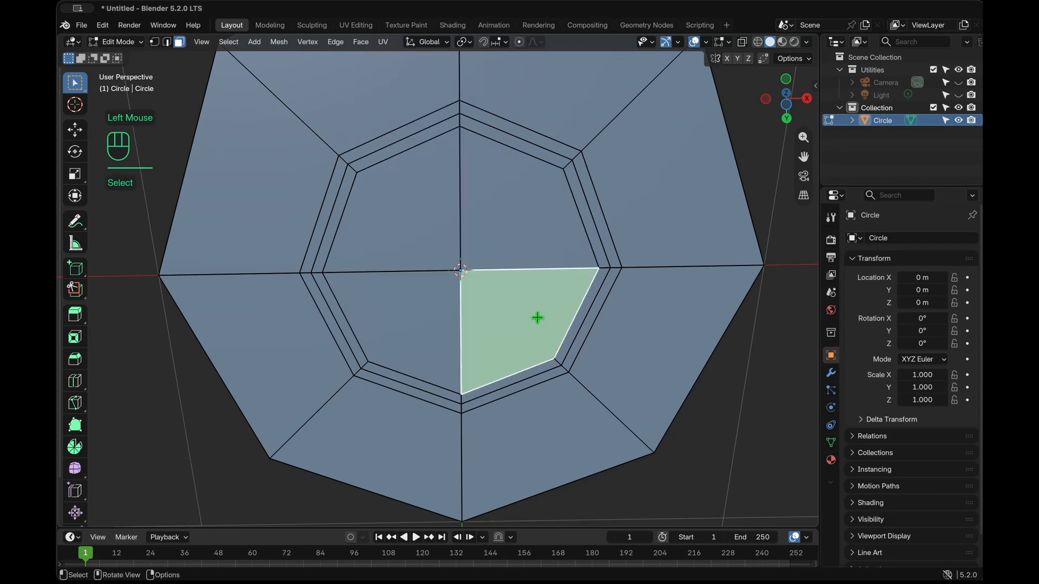
left_click_drag(538, 317, 429, 240)
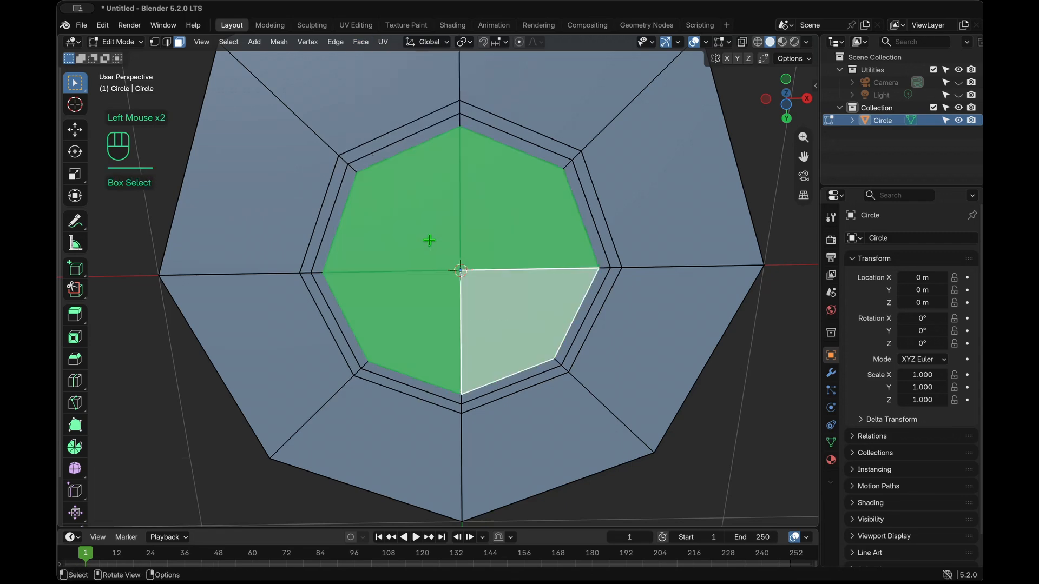
key("KP_7")
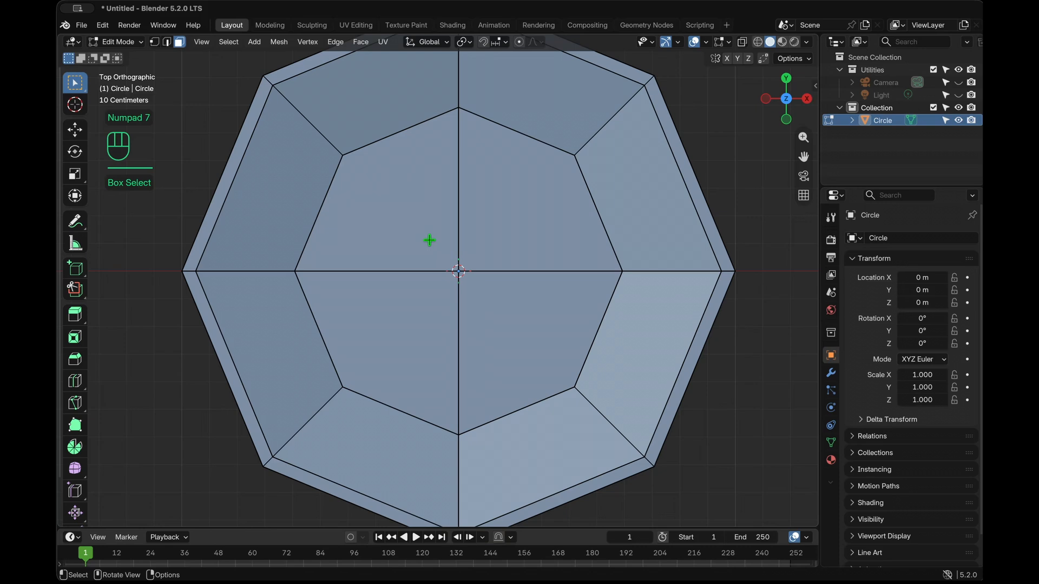
key("KP_1")
key("alt+z")
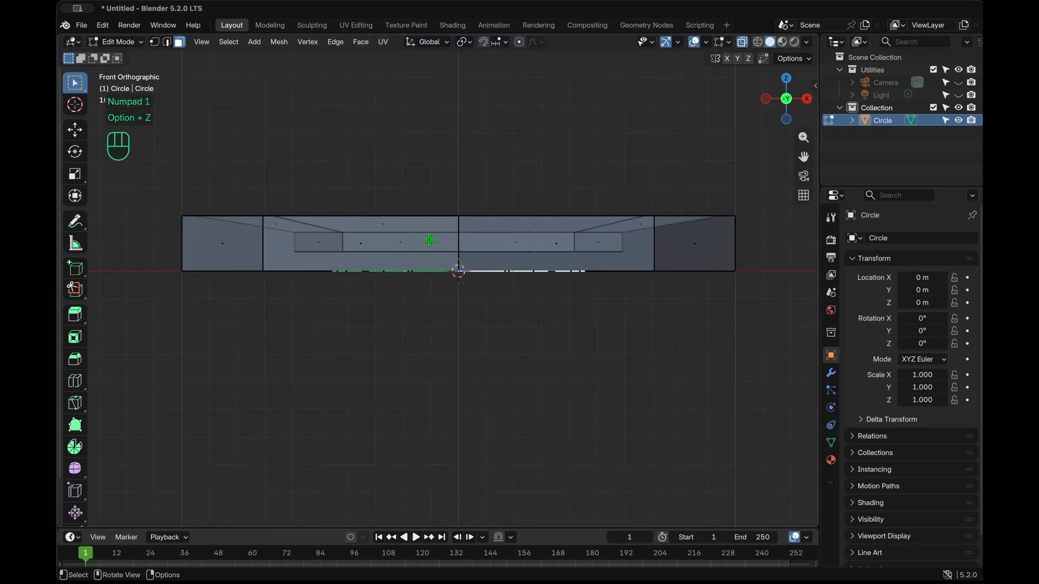
key("g")
key("z")
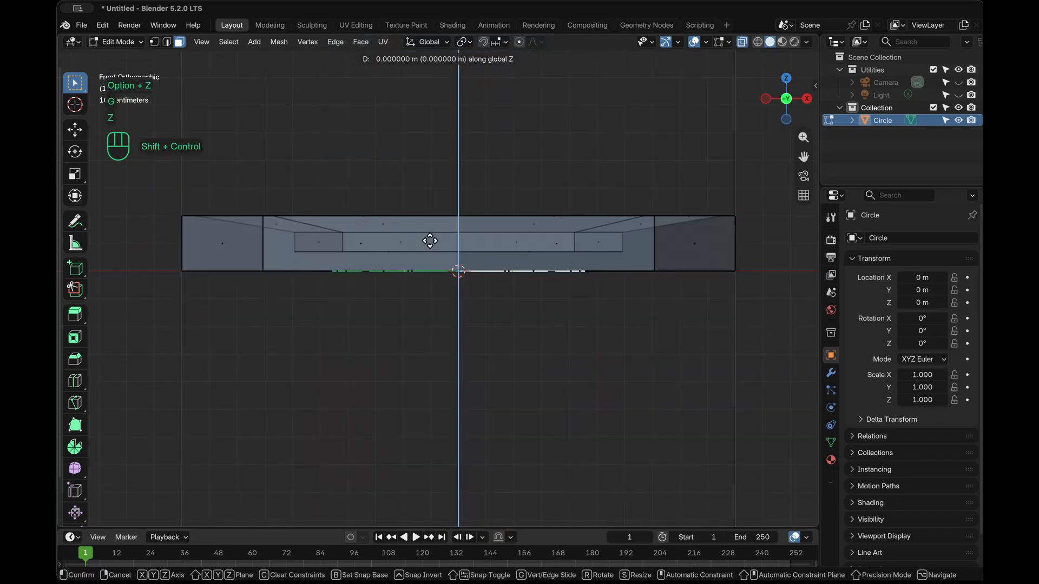
left_click(428, 132, "ctrl+shift")
Turn off X-ray display and clear the selection of the recessed underside faces
scroll(460, 305, "down", 10)
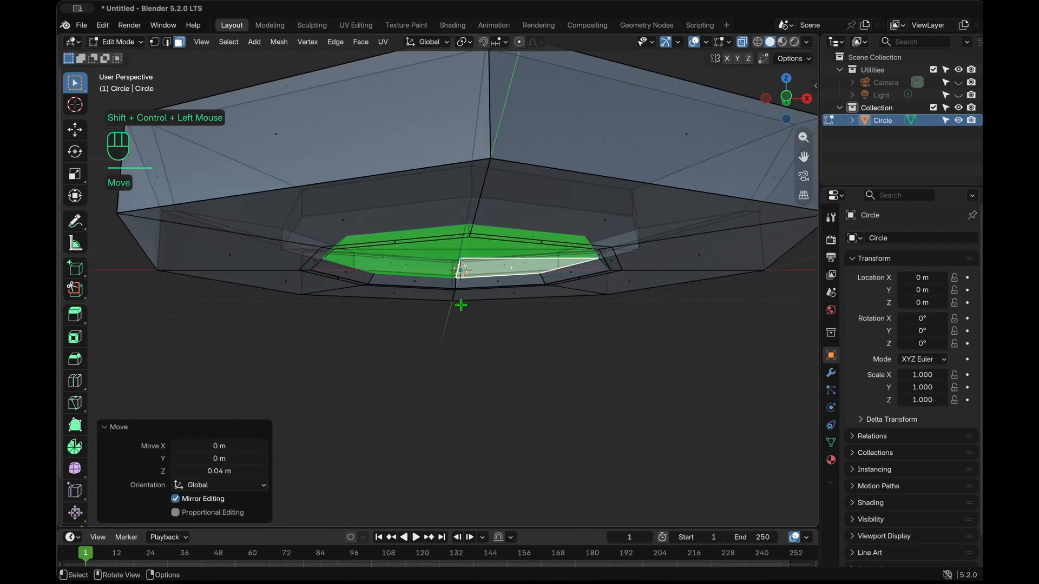
scroll(461, 305, "down", 3)
scroll(461, 305, "up", 6)
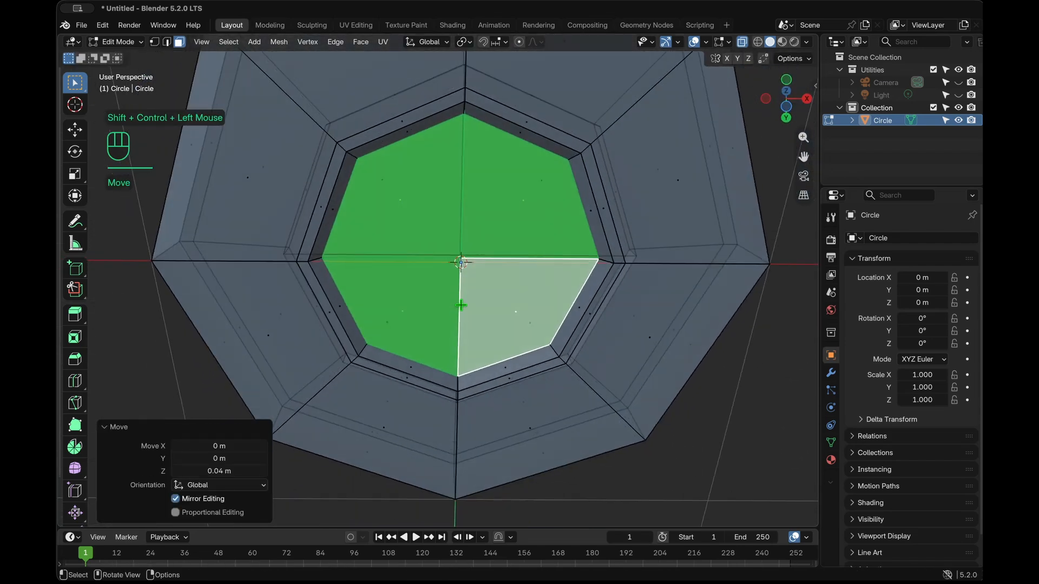
scroll(460, 305, "up", 10)
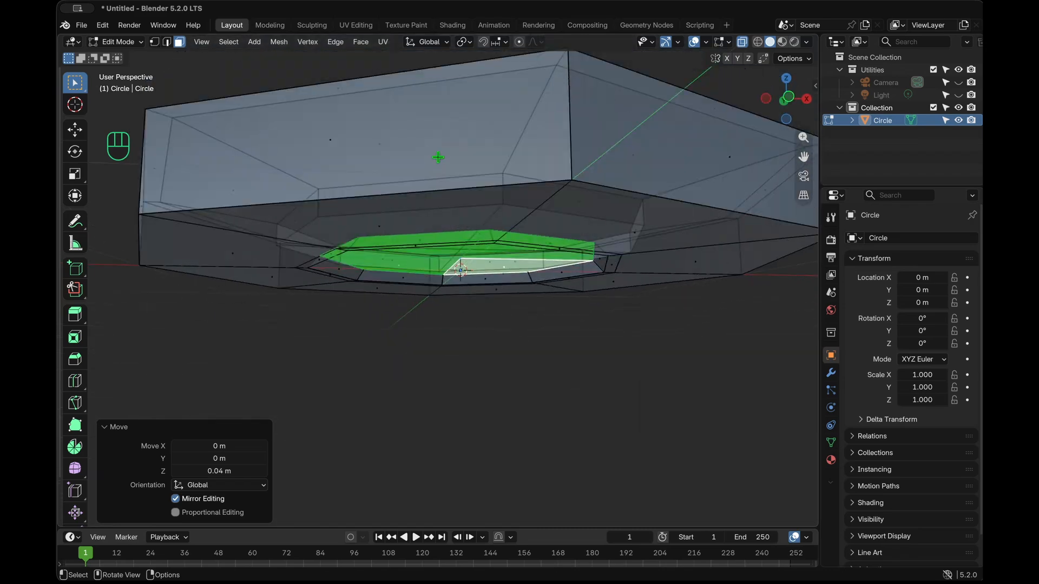
left_click(480, 329)
key("alt+z")
left_click(480, 329)
In edge select mode, raise the underside's outer octagonal edge loop by 0.14 m along global Z in front view
left_click(481, 191, "alt+shift")
left_click(480, 191, "alt+shift")
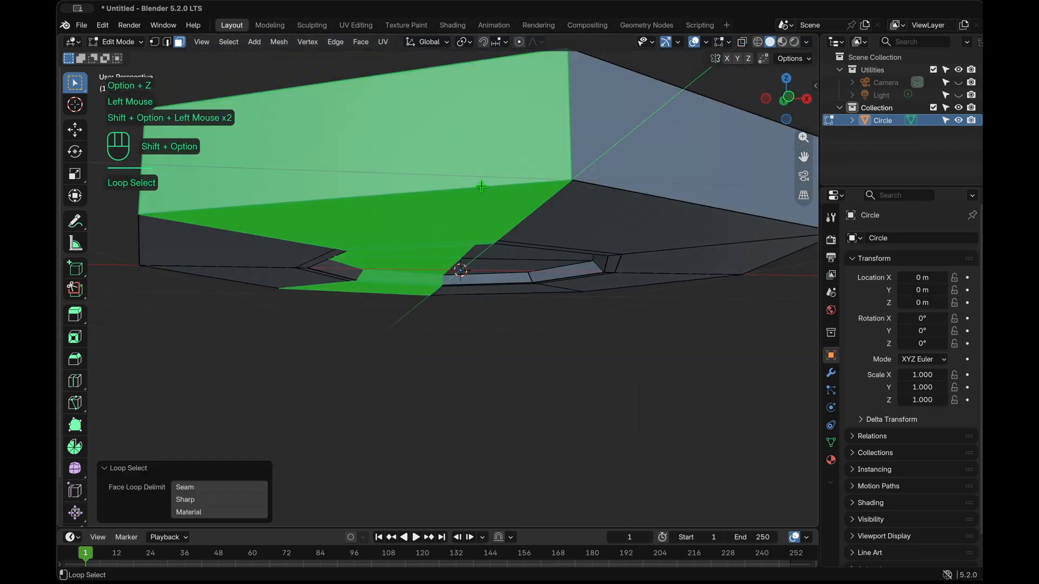
key("2")
left_click(538, 396)
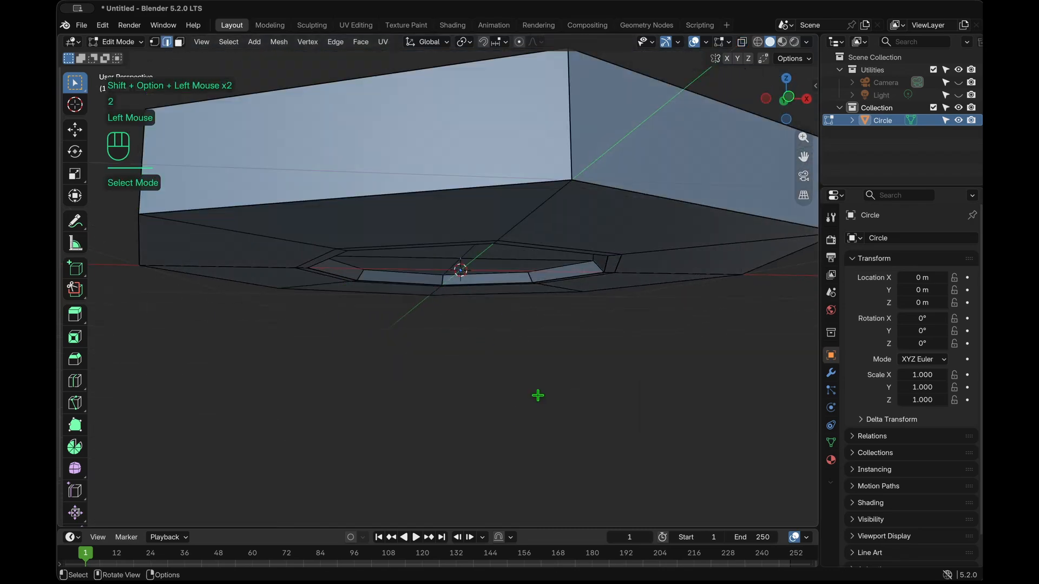
left_click(491, 186, "alt")
scroll(530, 319, "down", 5, "super")
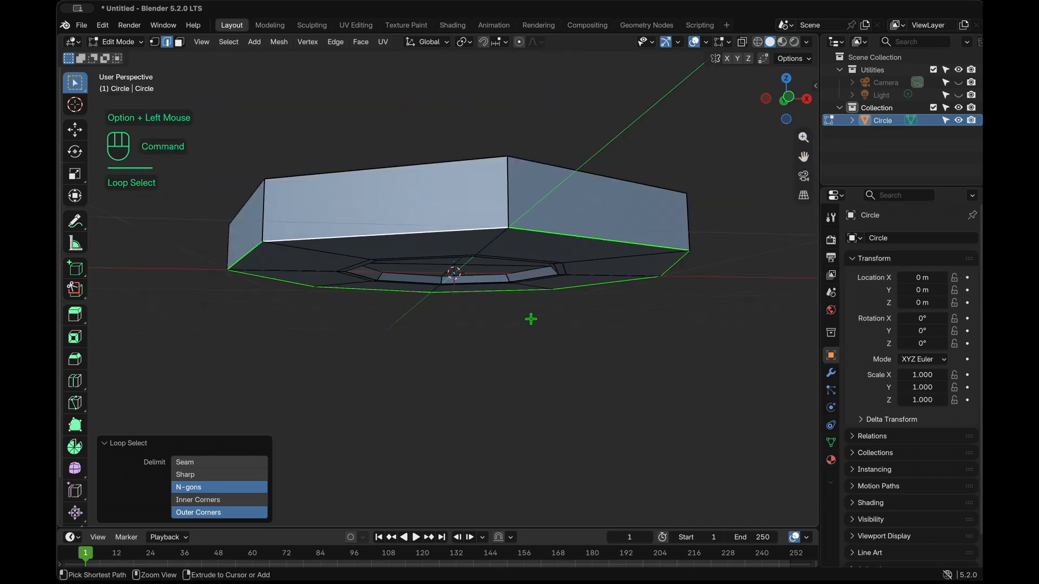
scroll(531, 319, "up", 8)
scroll(531, 319, "down", 3)
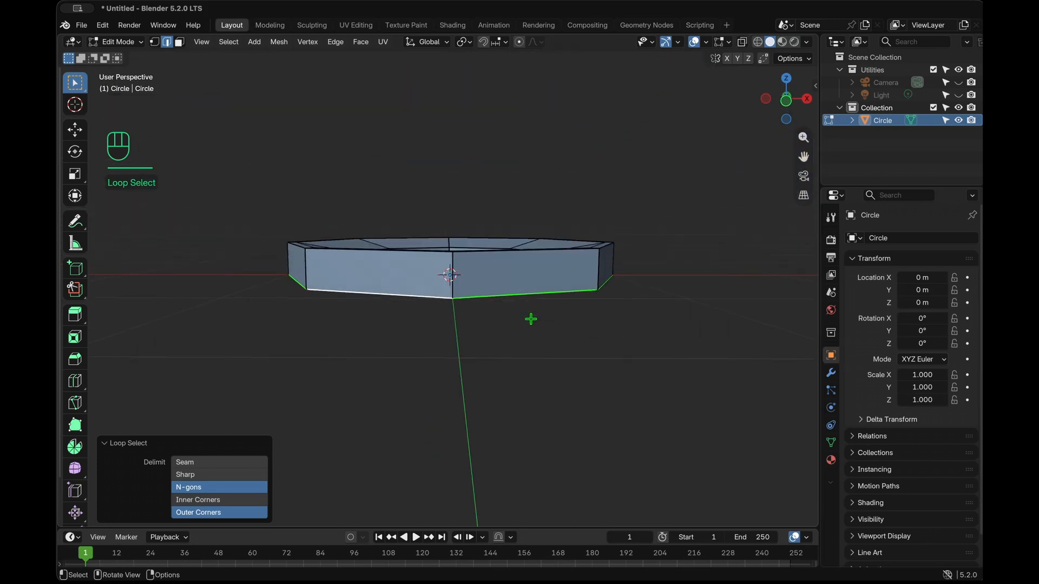
key("KP_1")
scroll(531, 319, "up", 3, "super")
scroll(530, 319, "down", 1, "super")
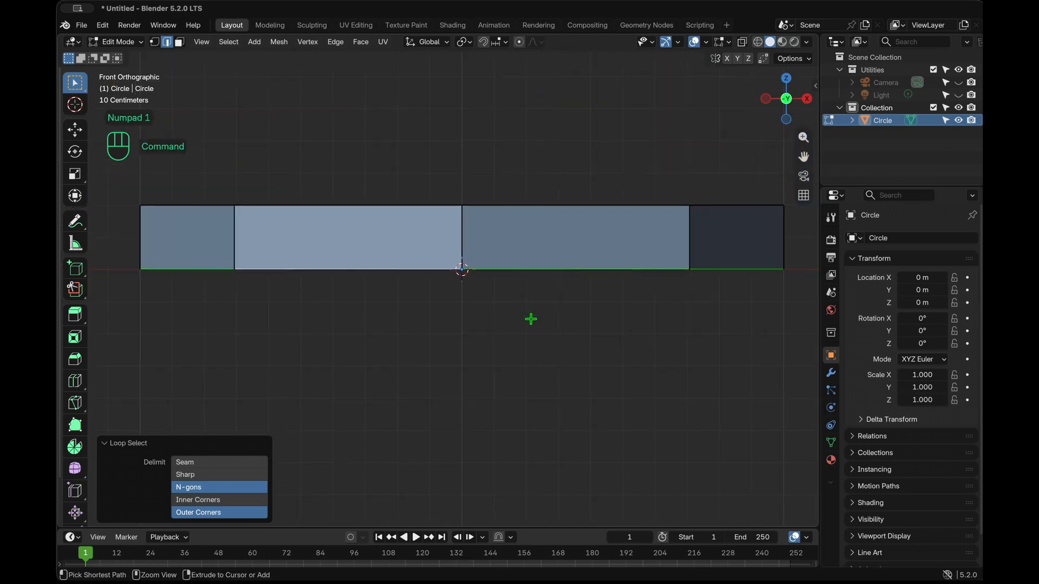
key("g")
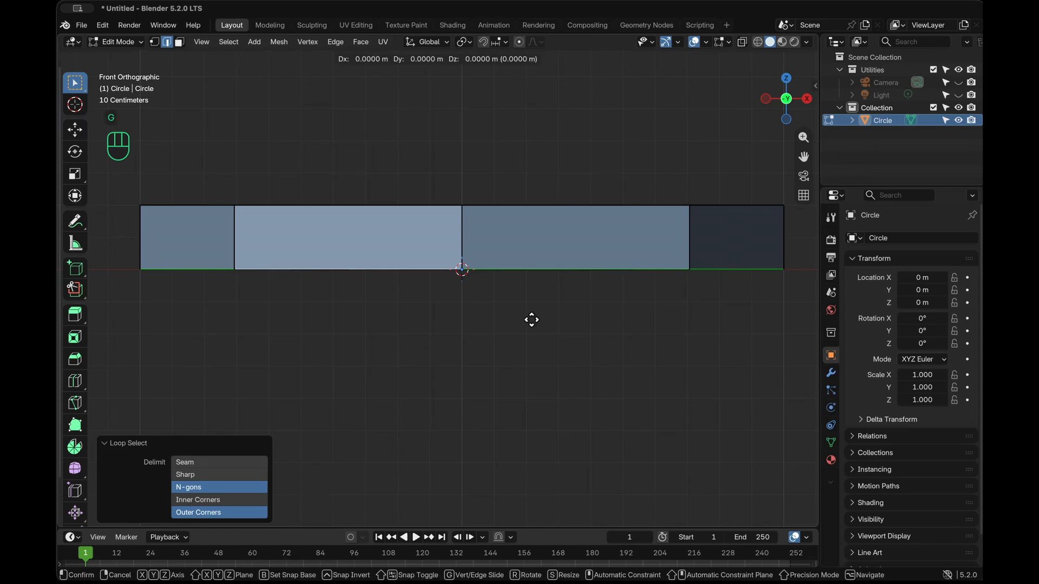
key("z")
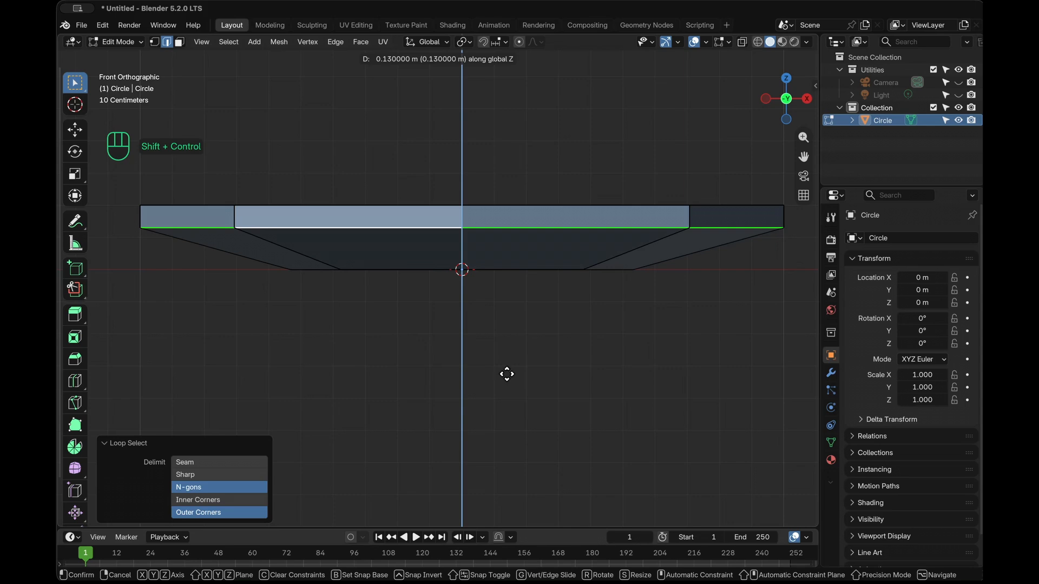
left_click(507, 350, "ctrl+shift")
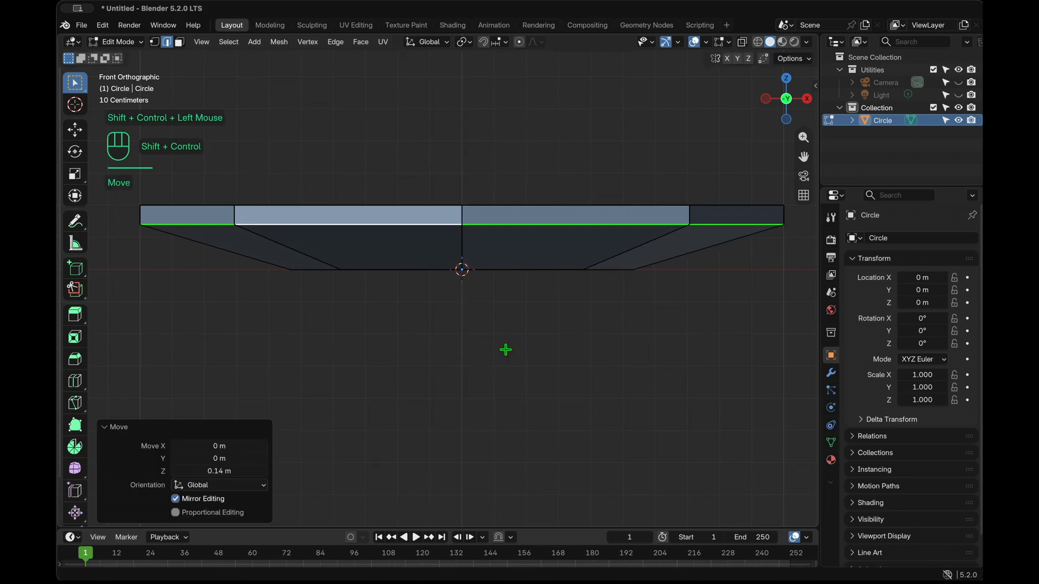
left_click(561, 417)
Add one centred loop cut around the sloping underside faces, between the outer rim and the narrow ring
scroll(569, 433, "up", 5)
scroll(569, 434, "up", 3)
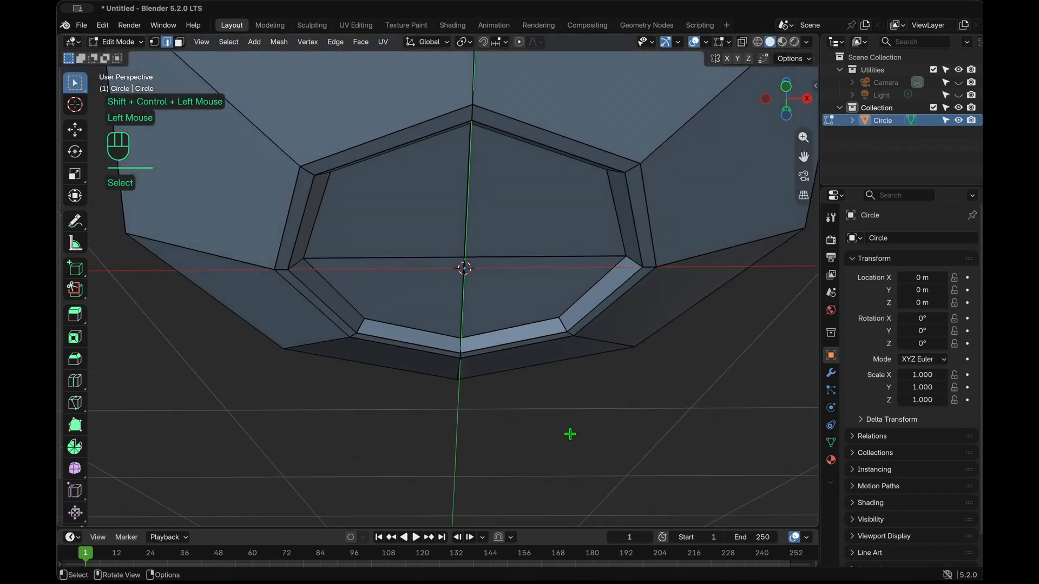
scroll(570, 433, "down", 10)
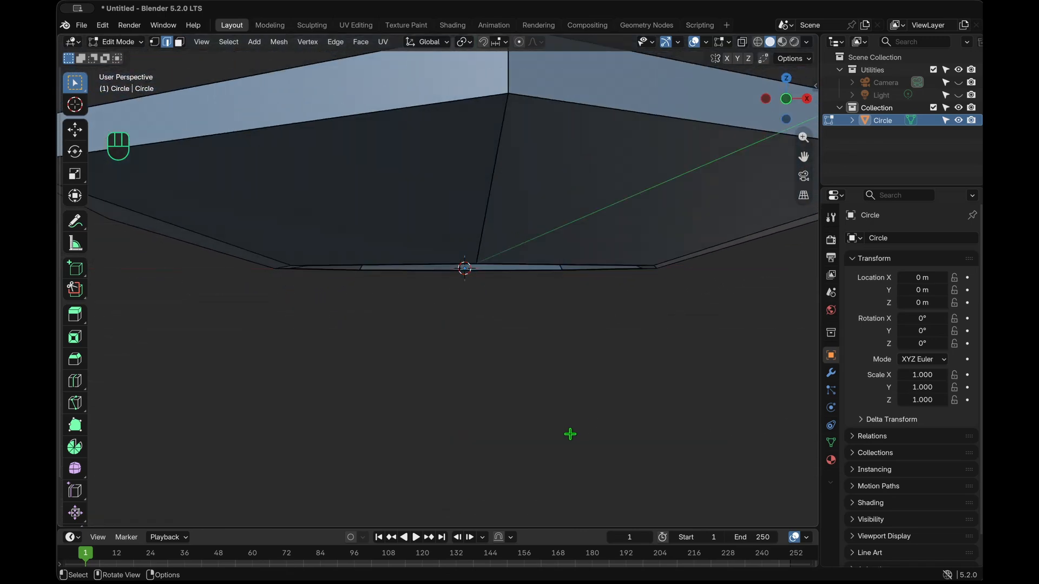
scroll(569, 434, "down", 10)
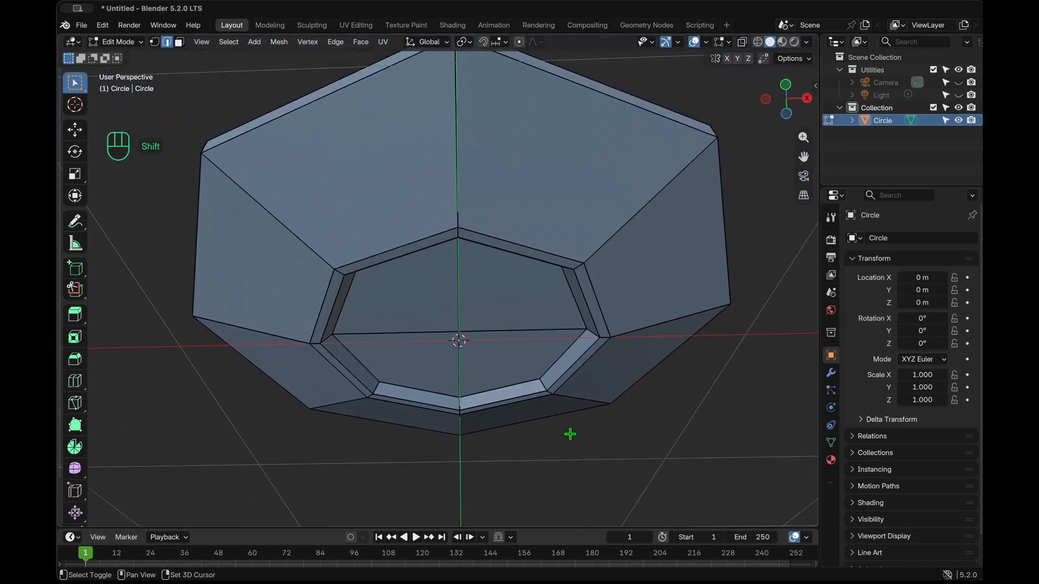
key("super+r")
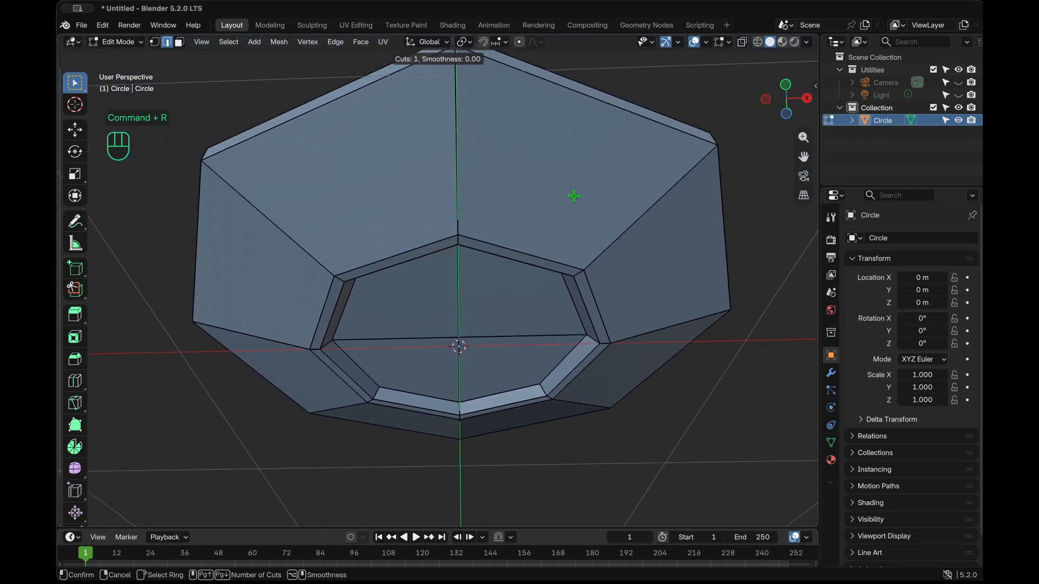
left_click(626, 232)
left_click(627, 232)
scroll(621, 324, "up", 10)
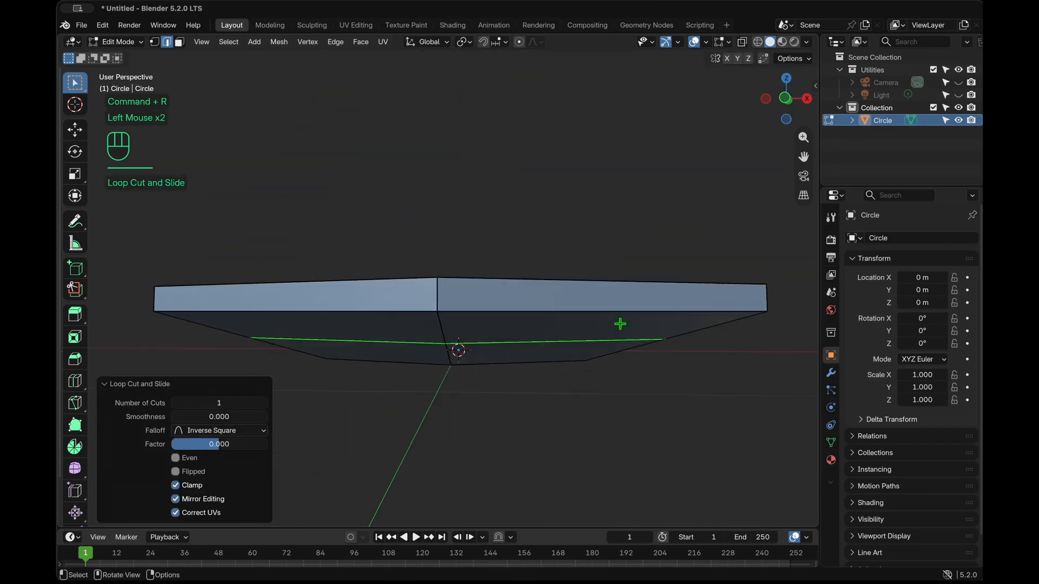
Raise the new underside edge loop slightly along global Z in front view, and deselect it
key("KP_1")
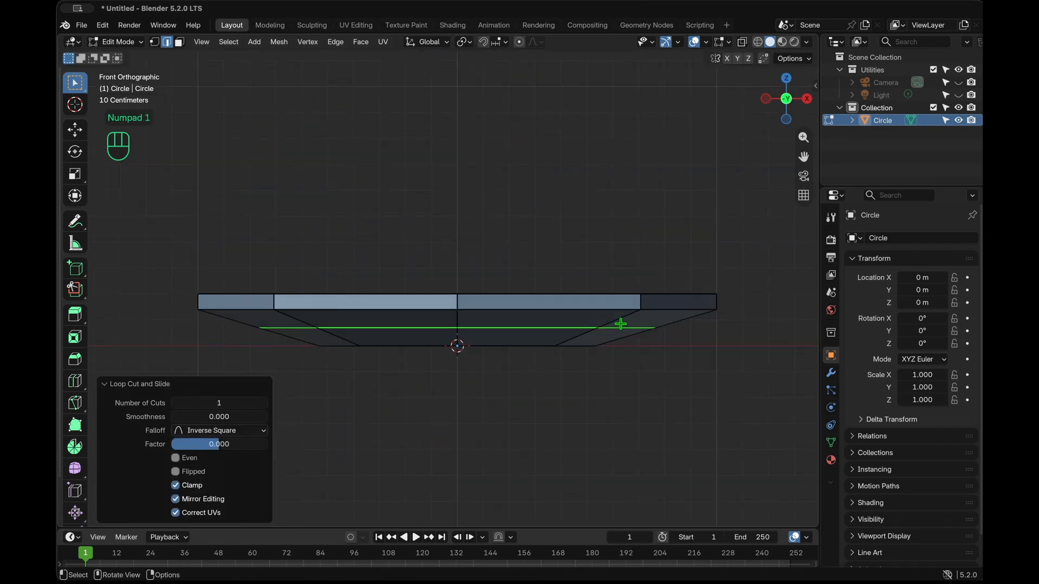
key("g")
key("z")
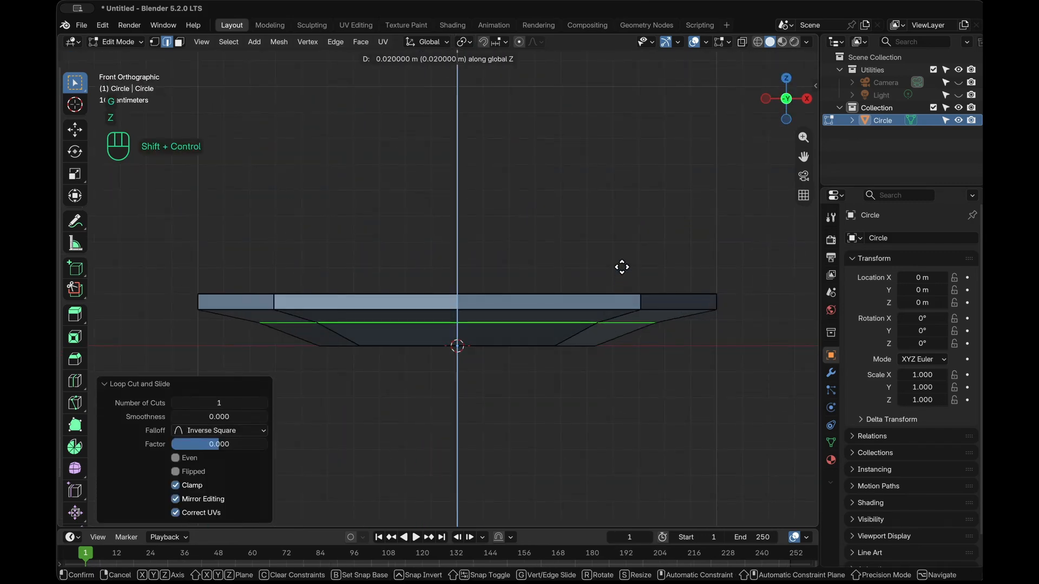
left_click(621, 254, "ctrl+shift")
left_click(653, 438)
Add one loop cut around the underside's inner sloping faces and scale the new loop inward to about 0.85
scroll(652, 439, "down", 10)
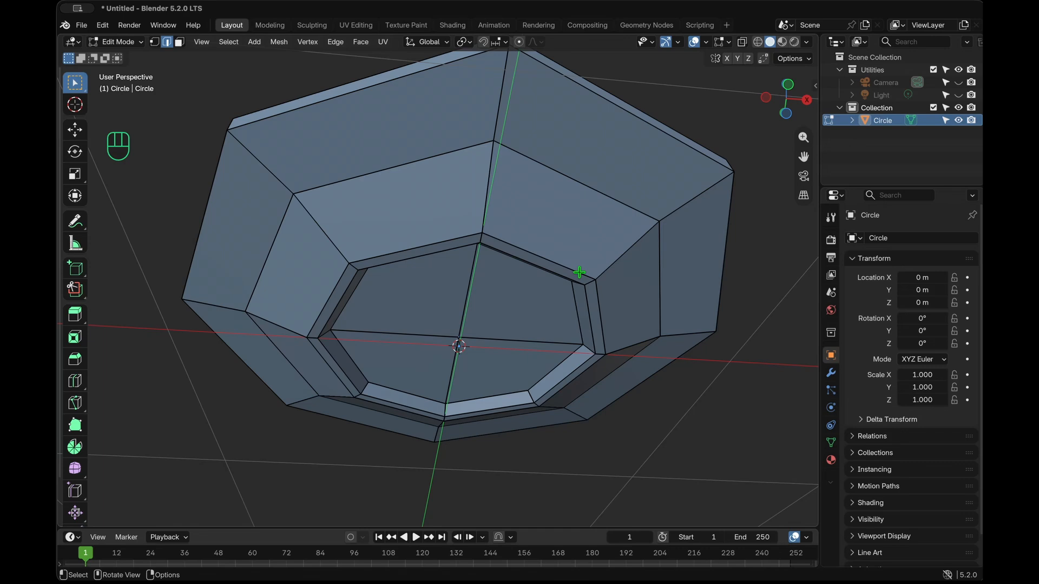
scroll(578, 272, "up", 4)
key("super+r")
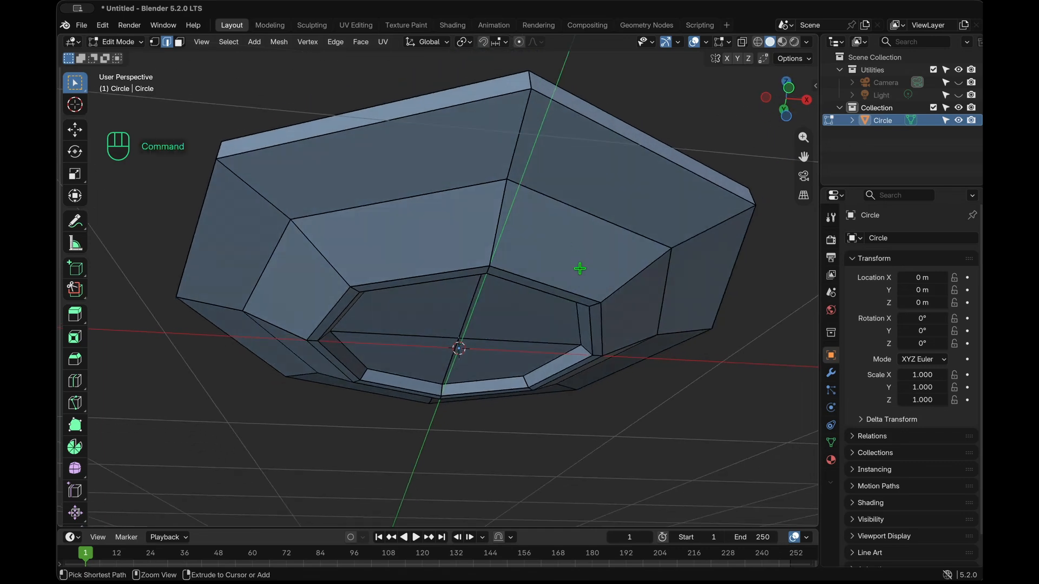
left_click(635, 282)
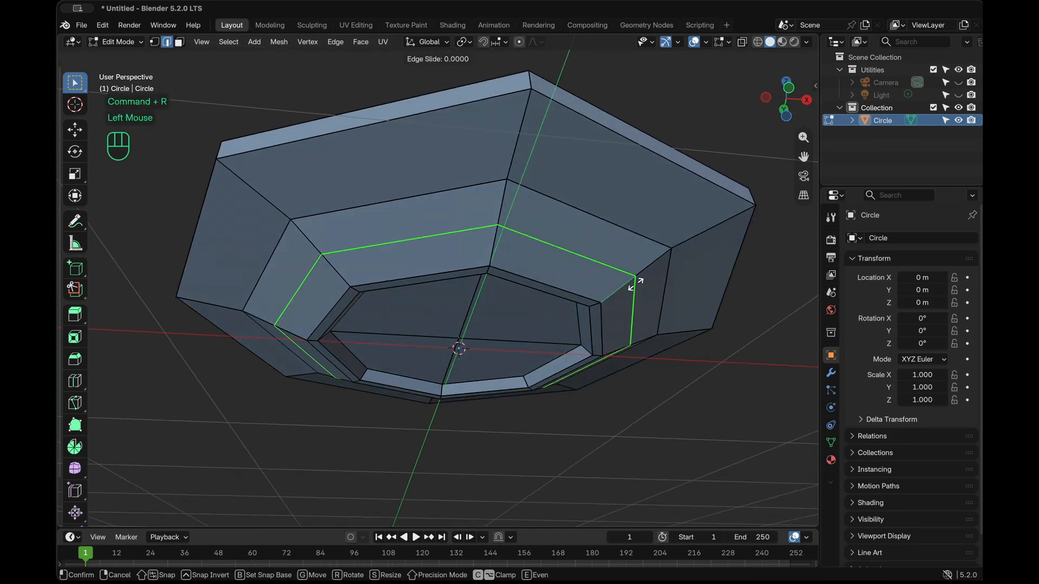
key("s")
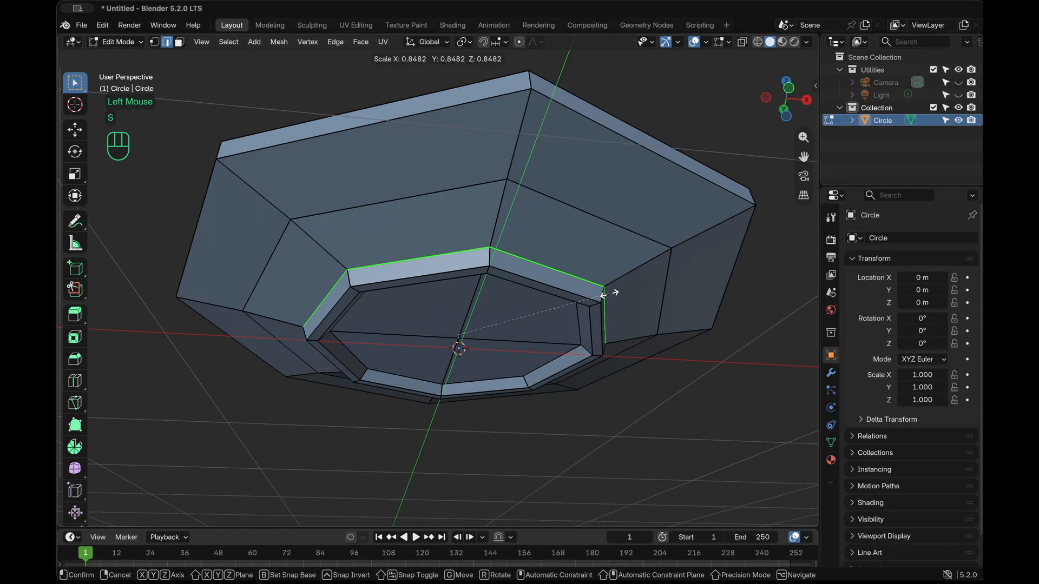
left_click(609, 294)
left_click(640, 292)
scroll(640, 292, "up", 3)
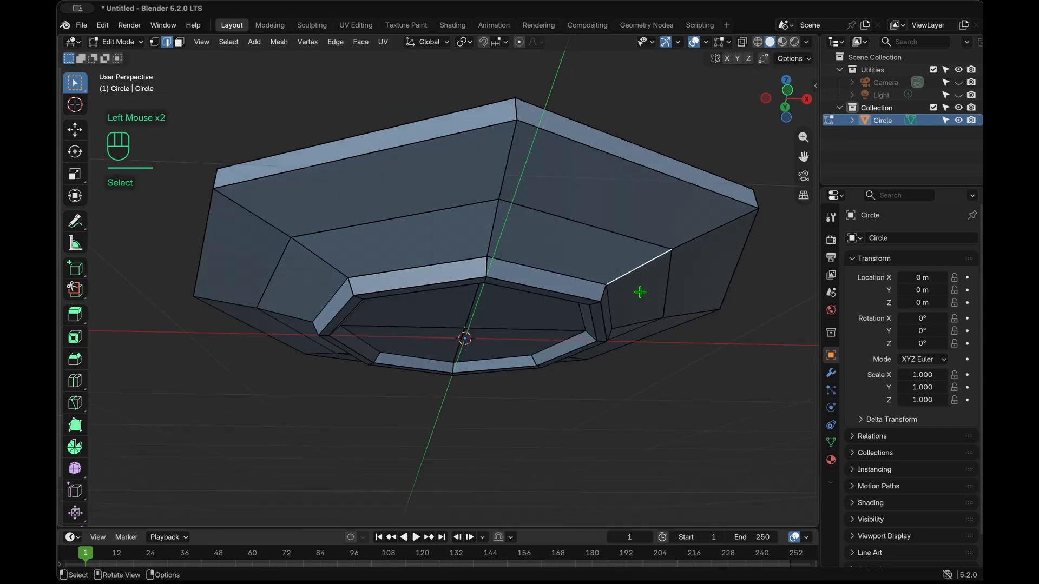
In face select mode, extrude the narrow top rim face loop 0.03 m upward along global Z in front view, and deselect it
scroll(640, 292, "up", 10)
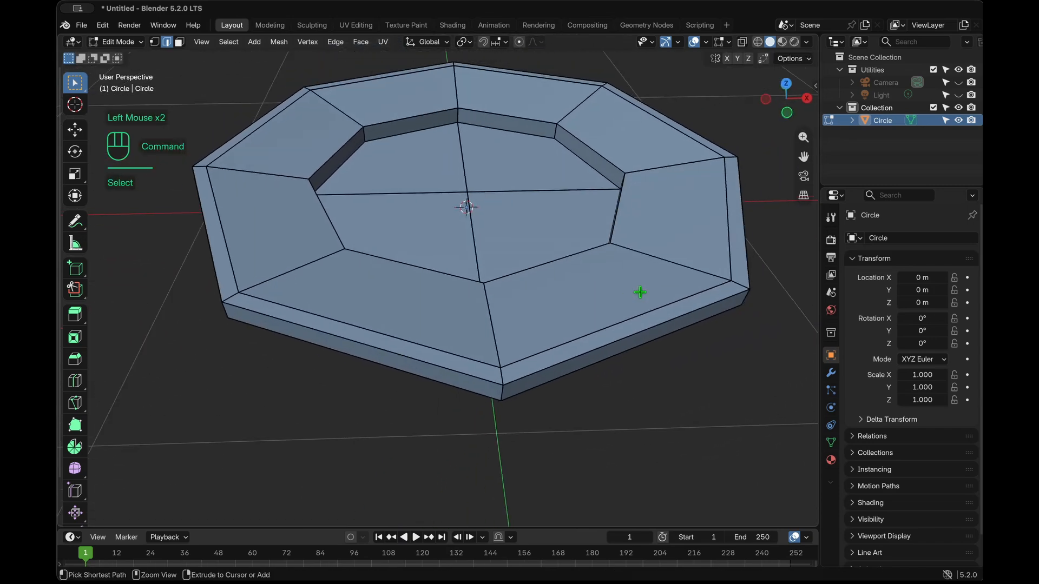
scroll(640, 292, "down", 5)
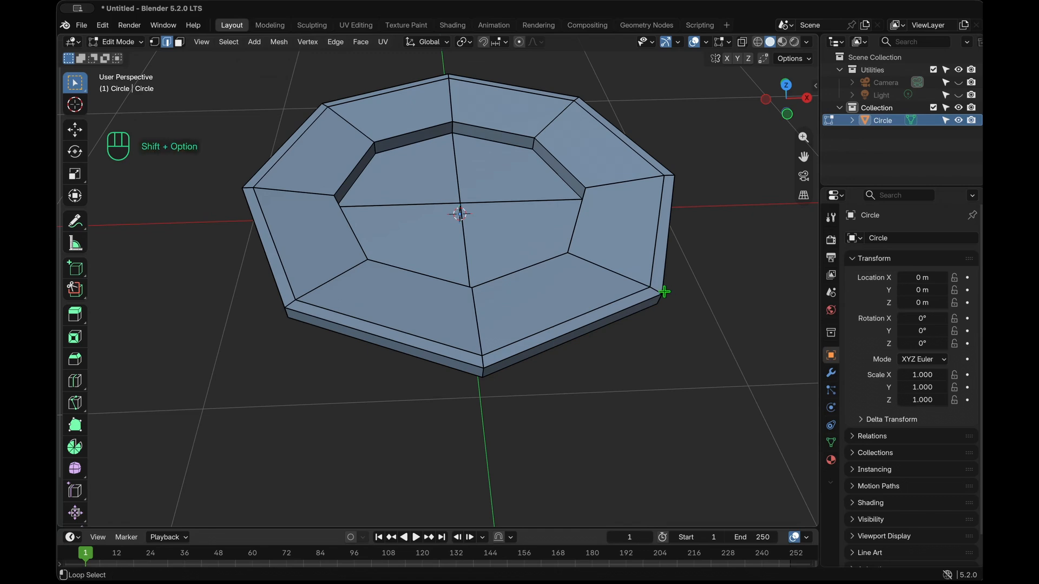
key("3")
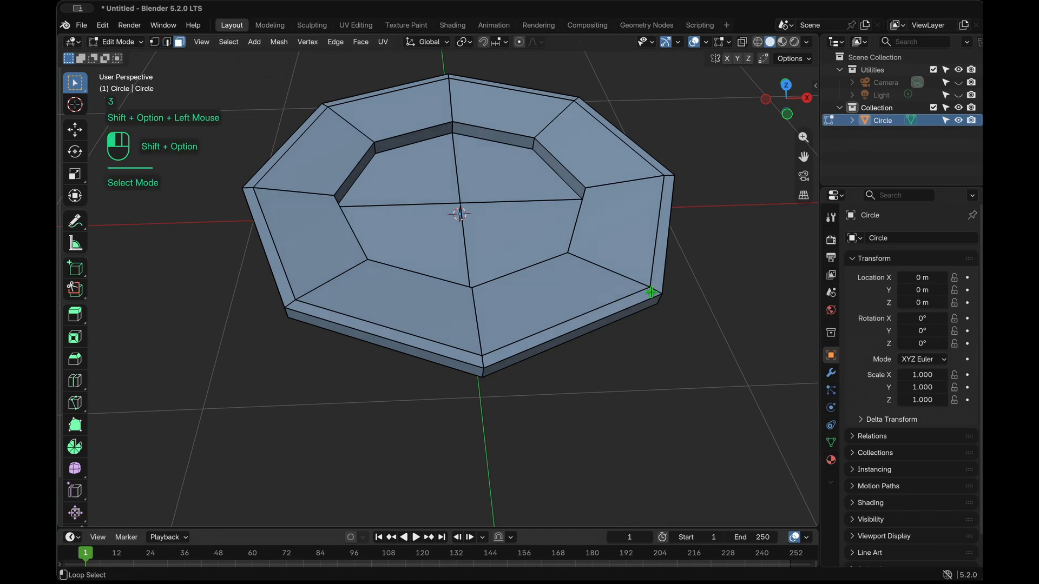
left_click(650, 295, "alt+shift")
key("KP_1")
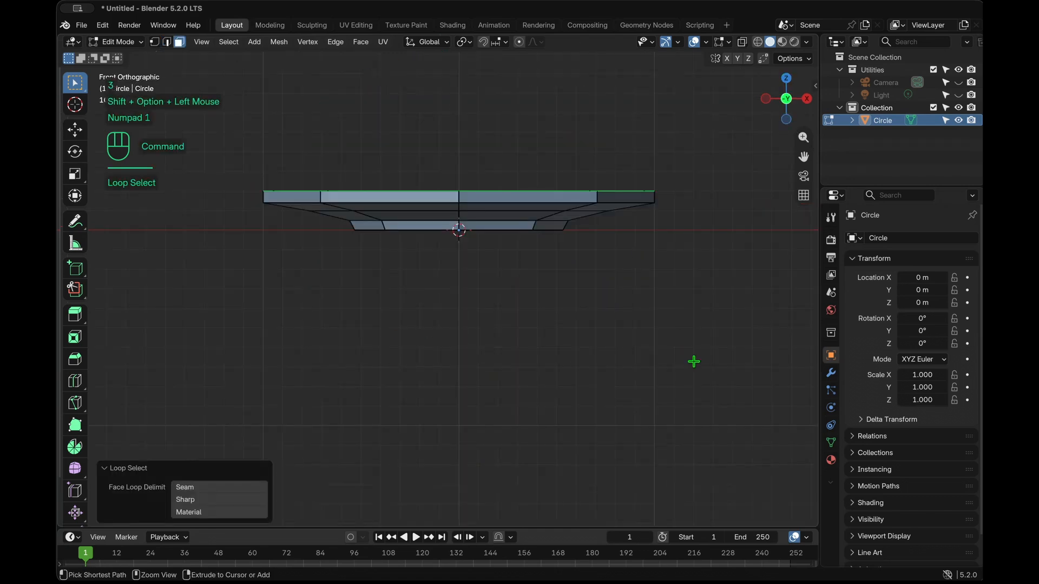
scroll(693, 361, "up", 5, "shift")
scroll(693, 362, "up", 2)
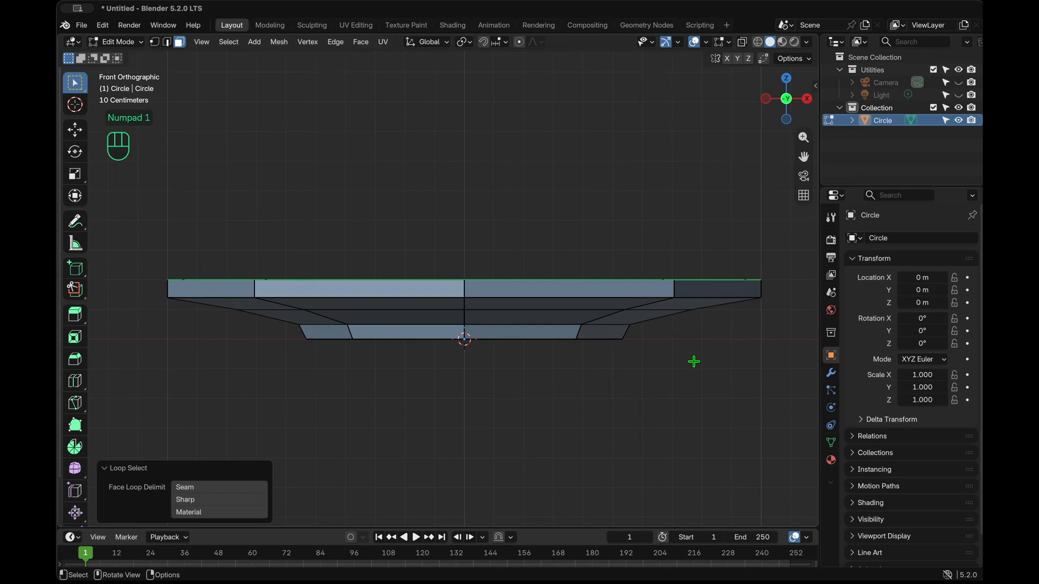
key("e")
key("z")
key("z")
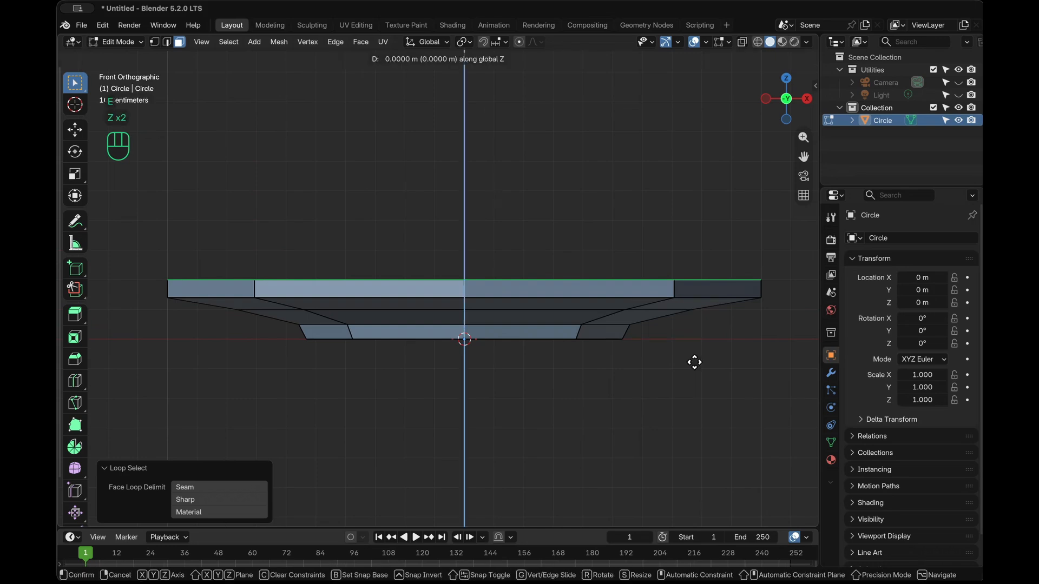
key("shift+ctrl")
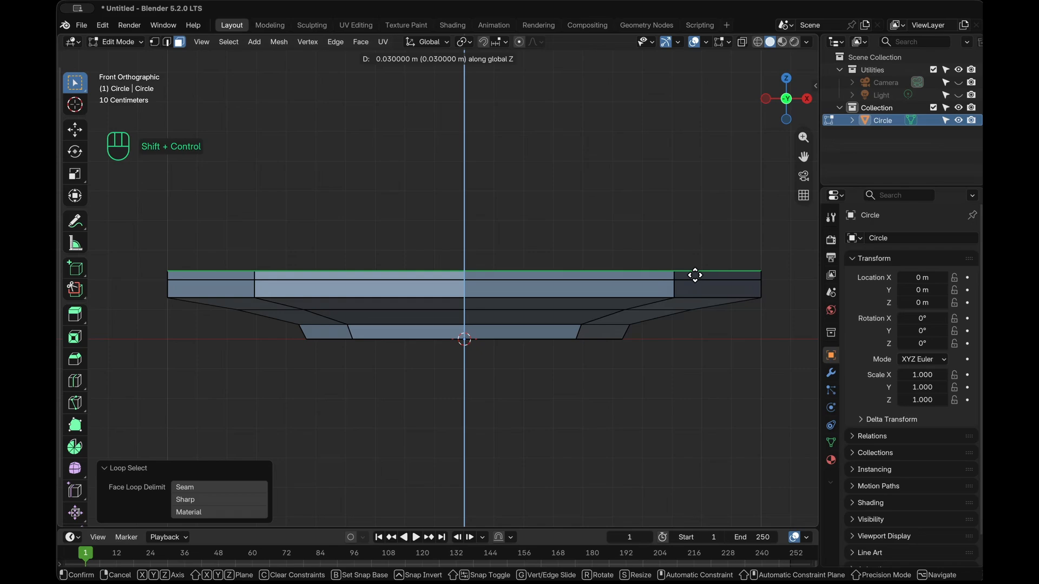
left_click(695, 276, "ctrl+shift")
left_click(712, 393)
Examine the plate's raised rim, side profile and footed underside from several angles
scroll(713, 393, "up", 8)
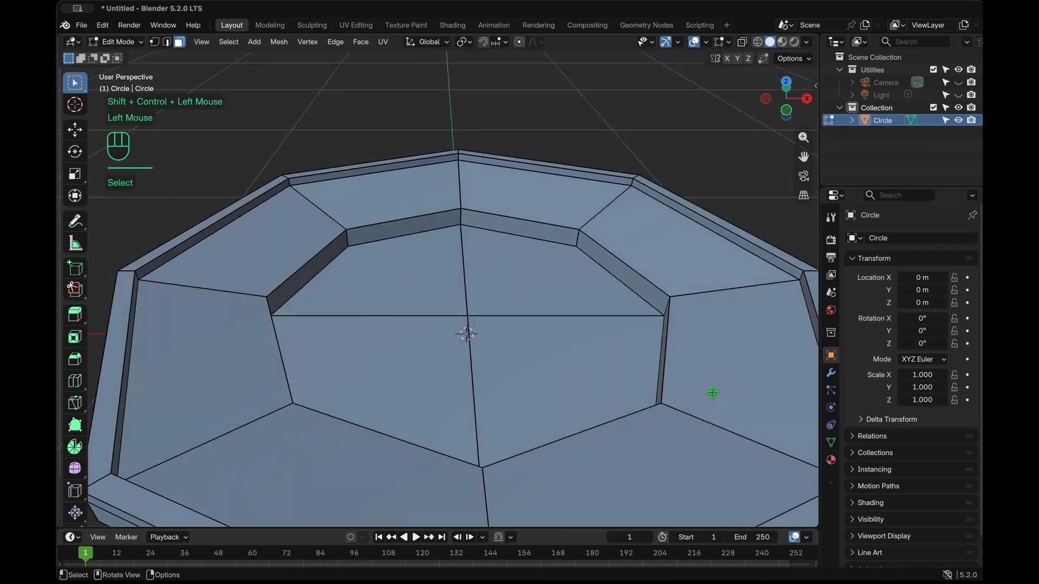
scroll(713, 393, "down", 1, "super")
scroll(713, 392, "down", 3, "super")
scroll(713, 392, "down", 5)
scroll(713, 393, "up", 6)
scroll(713, 393, "down", 8)
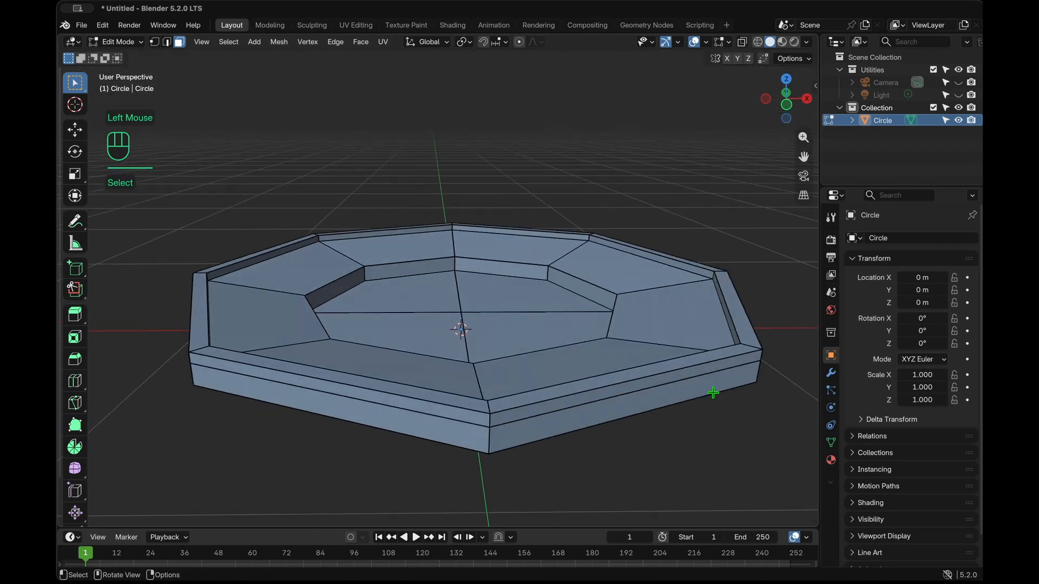
scroll(712, 393, "up", 8)
scroll(712, 392, "down", 4, "super")
scroll(713, 392, "down", 12)
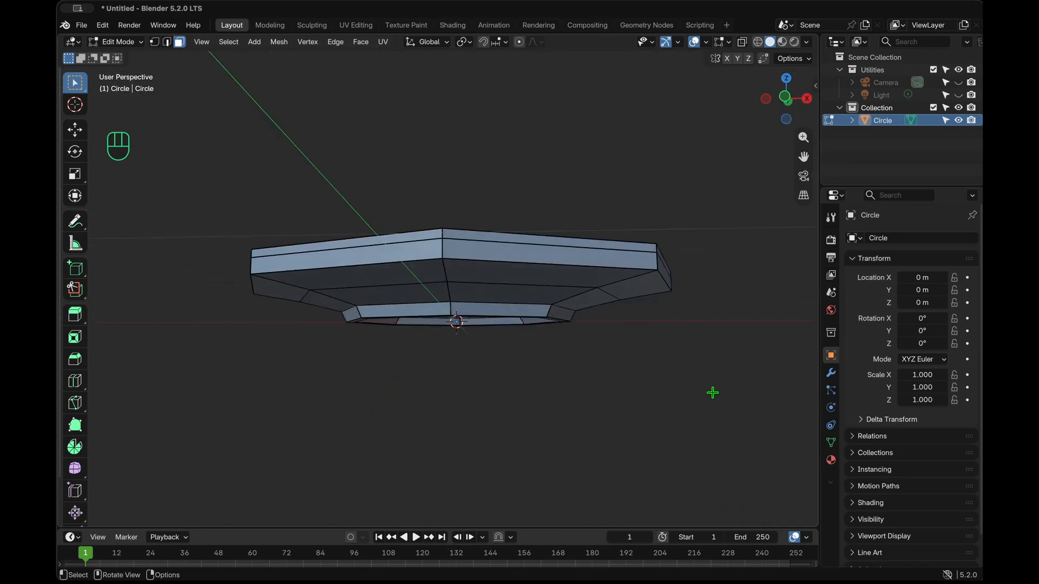
scroll(712, 392, "up", 10)
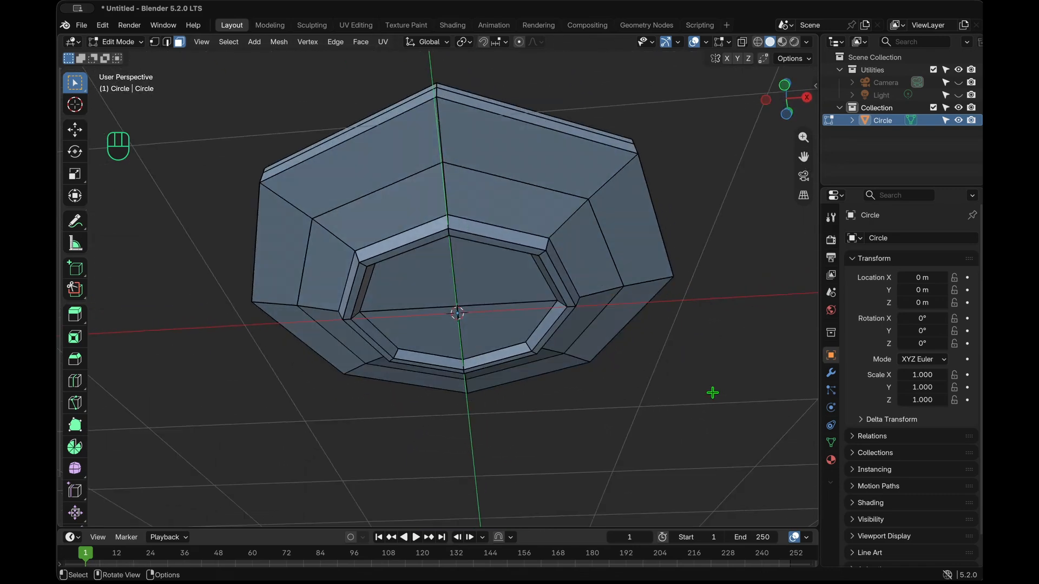
scroll(712, 393, "up", 3)
Switch to Object Mode and add a Catmull-Clark subdivision with viewport level 3 to the plate
key("Tab")
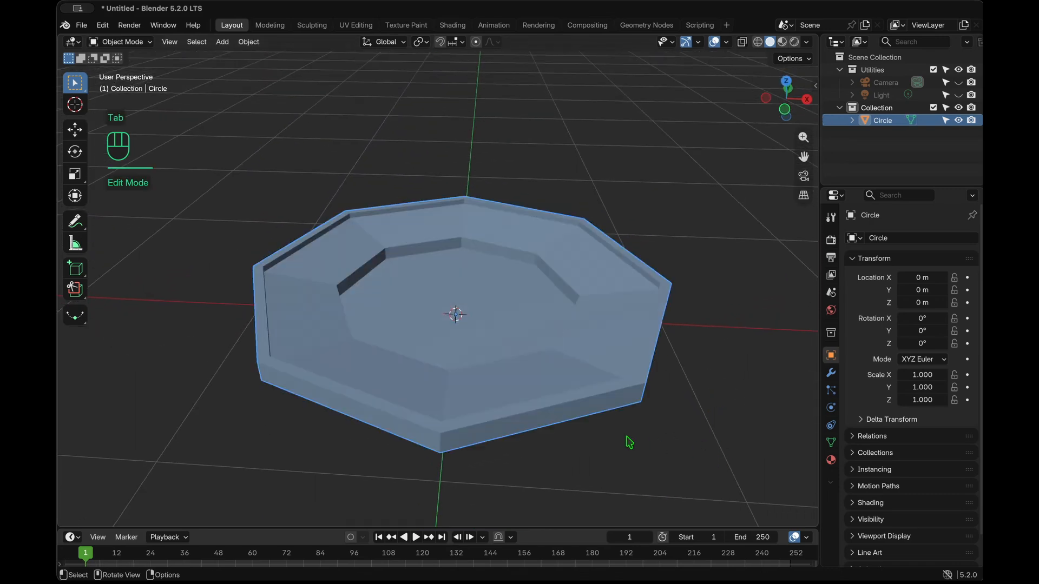
left_click(831, 373)
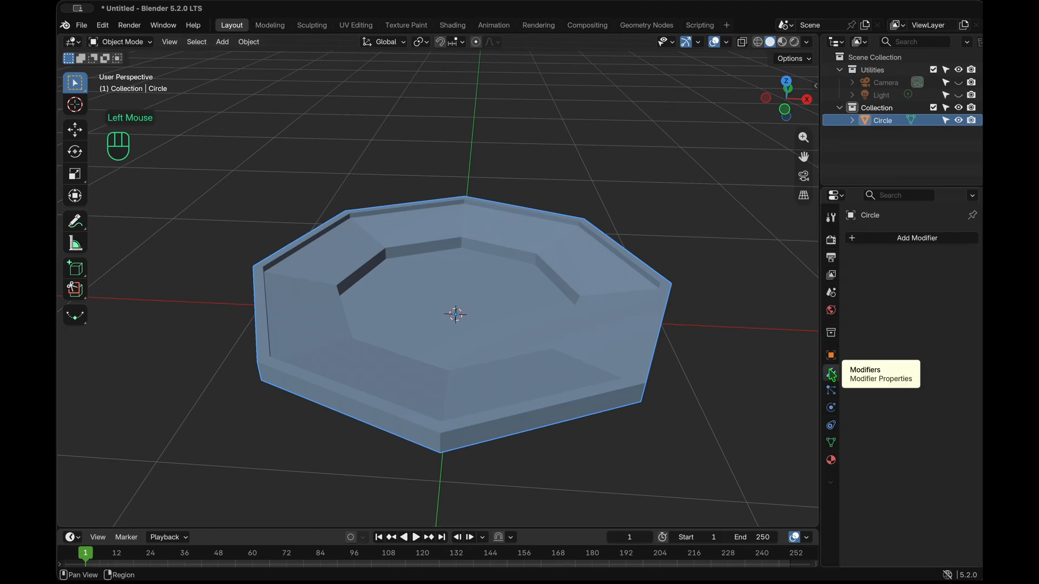
left_click(918, 244)
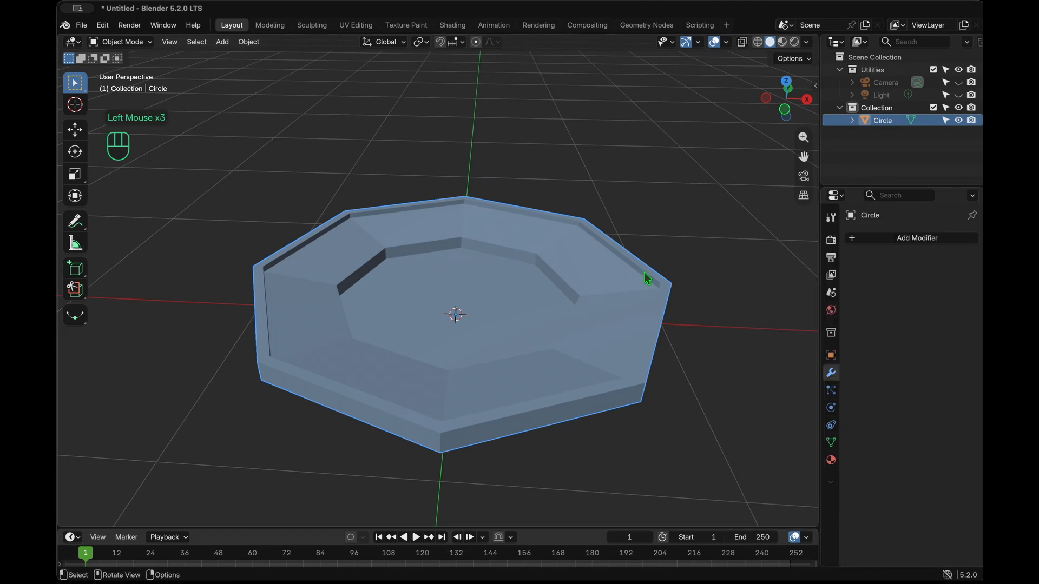
key("ctrl+3")
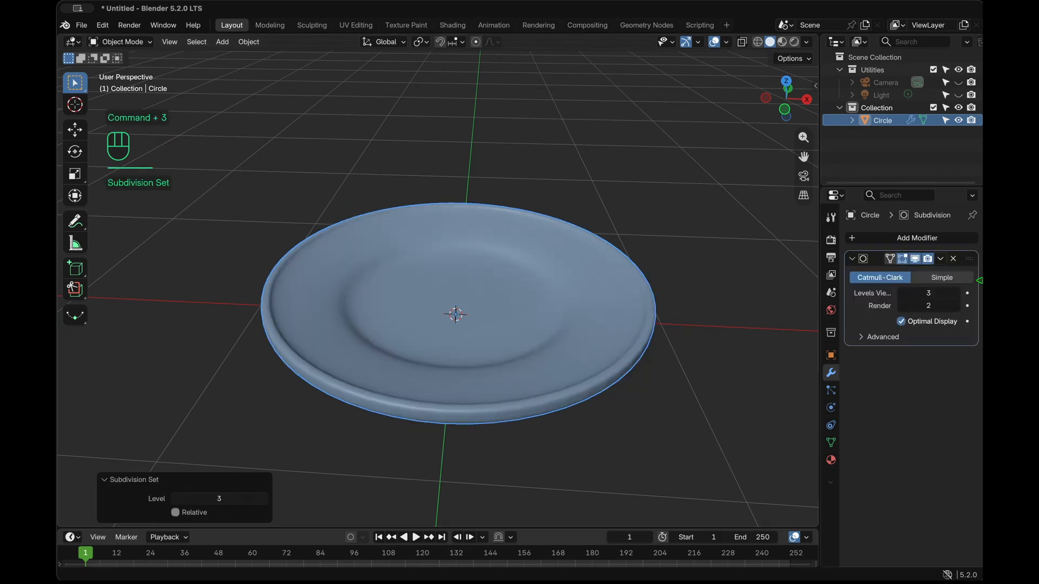
Apply Shade Smooth to the subdivided plate
scroll(401, 327, "down", 5)
scroll(401, 327, "up", 10)
scroll(401, 327, "down", 3)
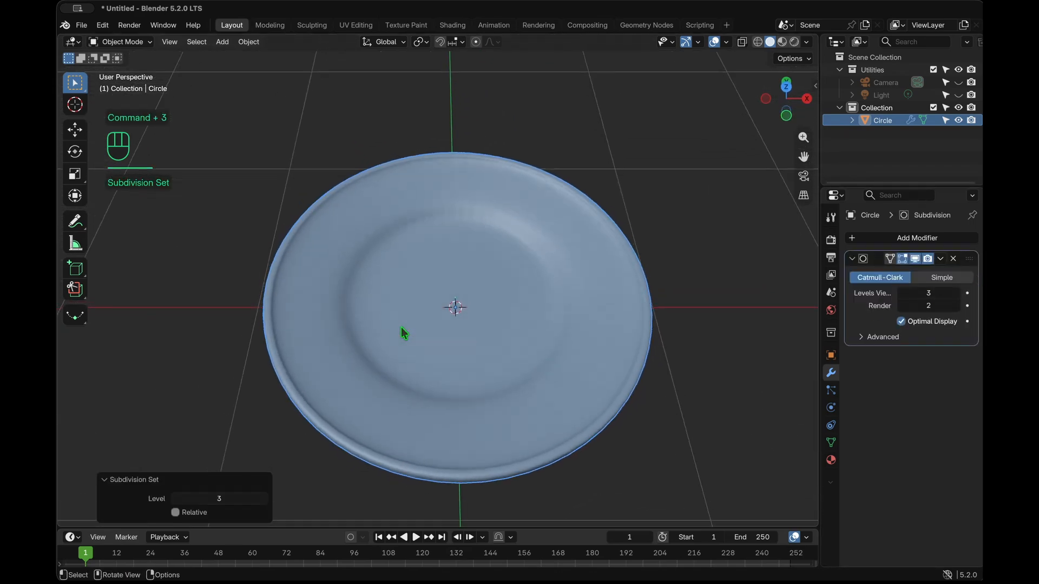
left_click(403, 333)
right_click(403, 333)
left_click(404, 330)
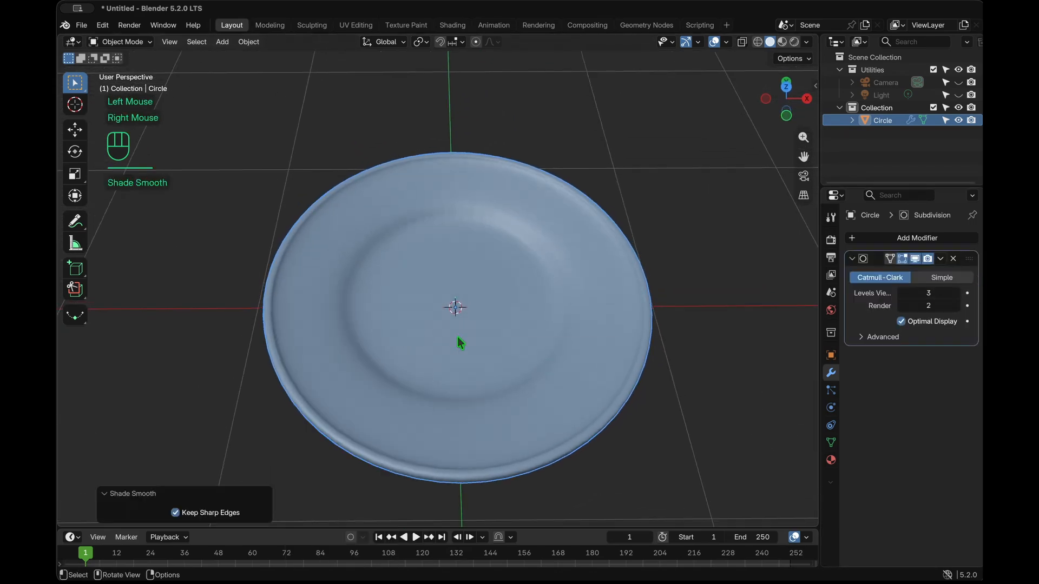
Examine the smoothed plate's side profile, underside and top, comparing it with its control cage
key("Tab")
scroll(499, 346, "down", 8)
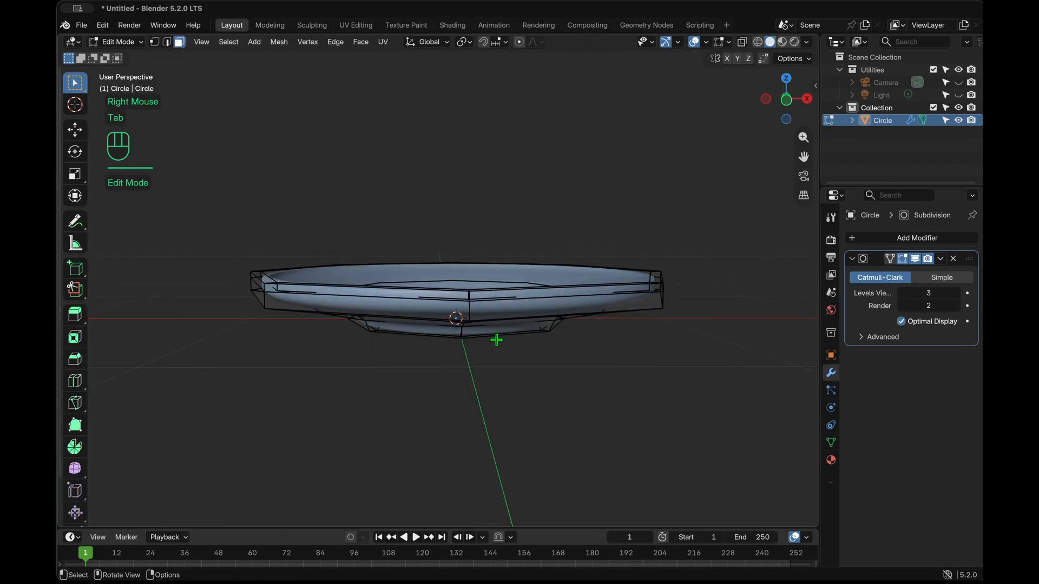
key("Tab")
scroll(498, 346, "up", 8)
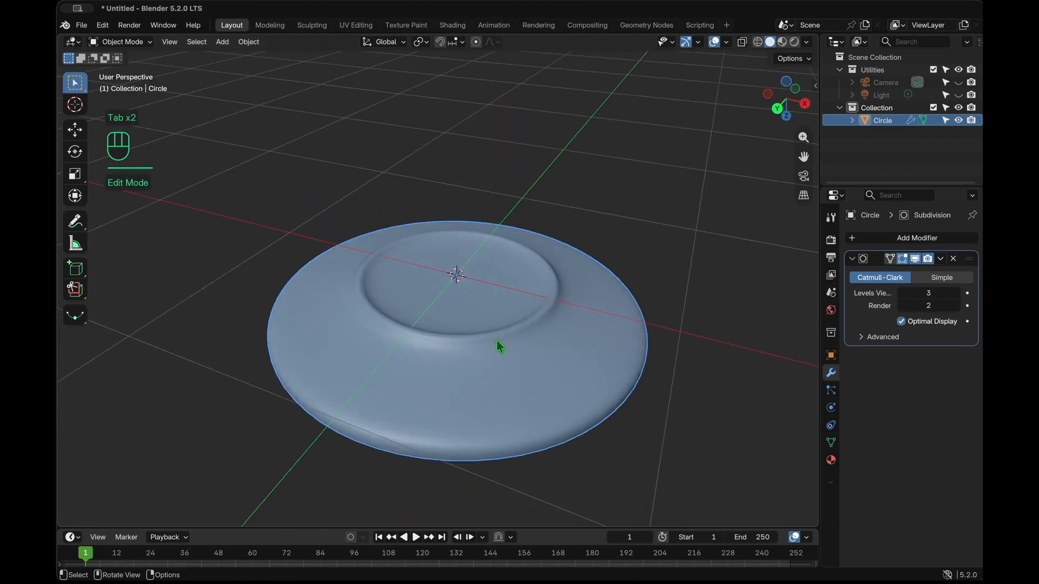
scroll(499, 347, "down", 4)
scroll(498, 347, "up", 4)
scroll(499, 347, "up", 1)
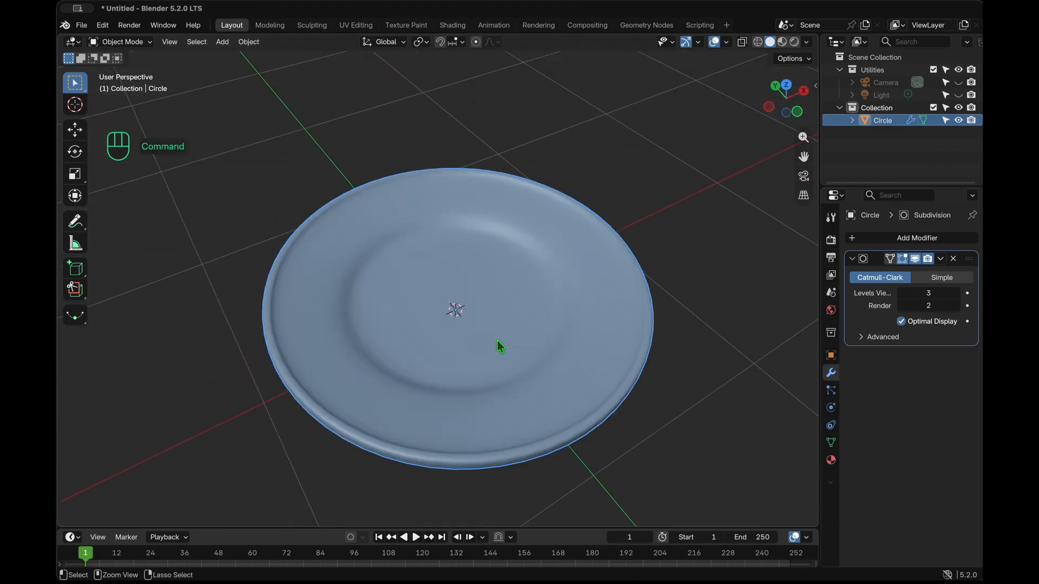
scroll(499, 347, "up", 3)
scroll(498, 347, "down", 3)
Enter Edit Mode and turn off the Subdivision modifier's display in Edit Mode
key("Tab")
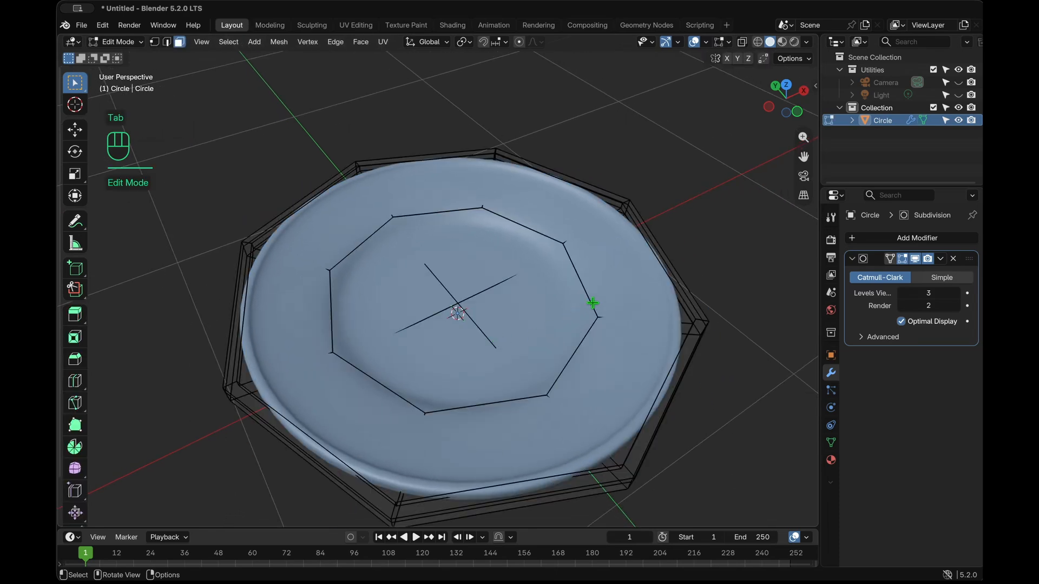
scroll(593, 314, "down", 1)
left_click(901, 259)
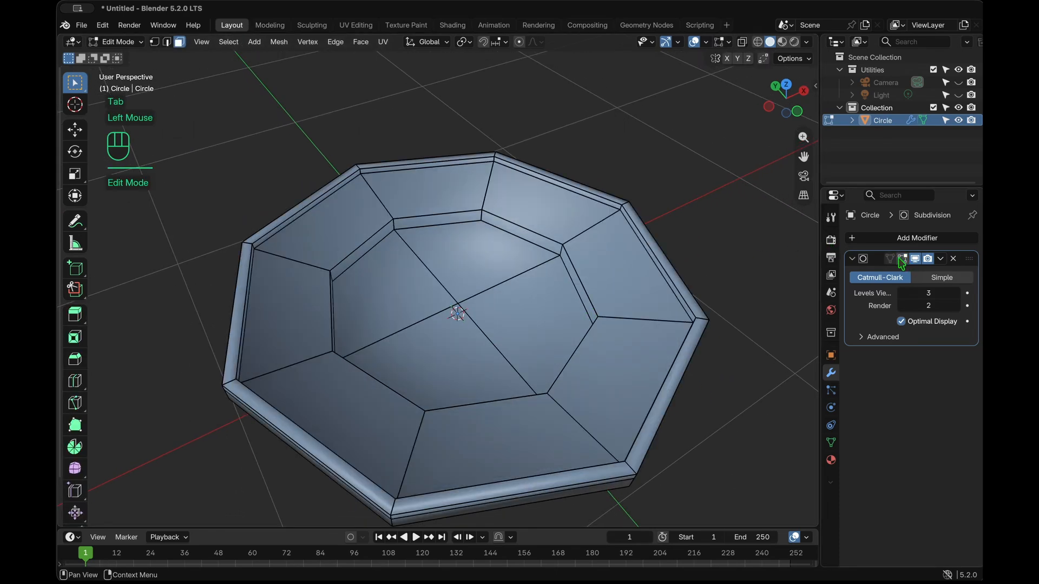
Switch to edge selection and select the complete edge loop around the floor of the plate's central recess
scroll(514, 310, "up", 2)
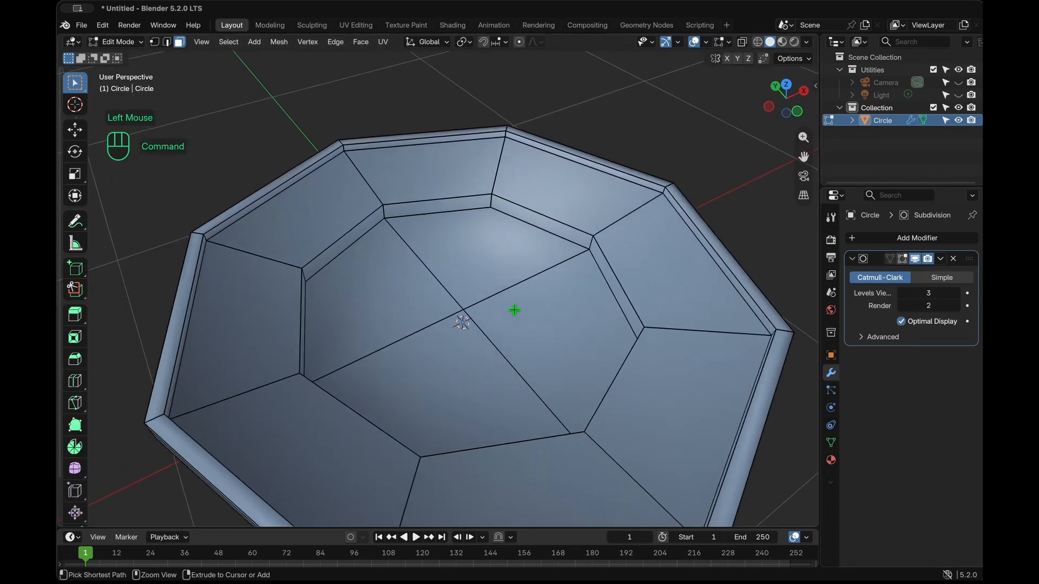
left_click(612, 292, "alt+shift")
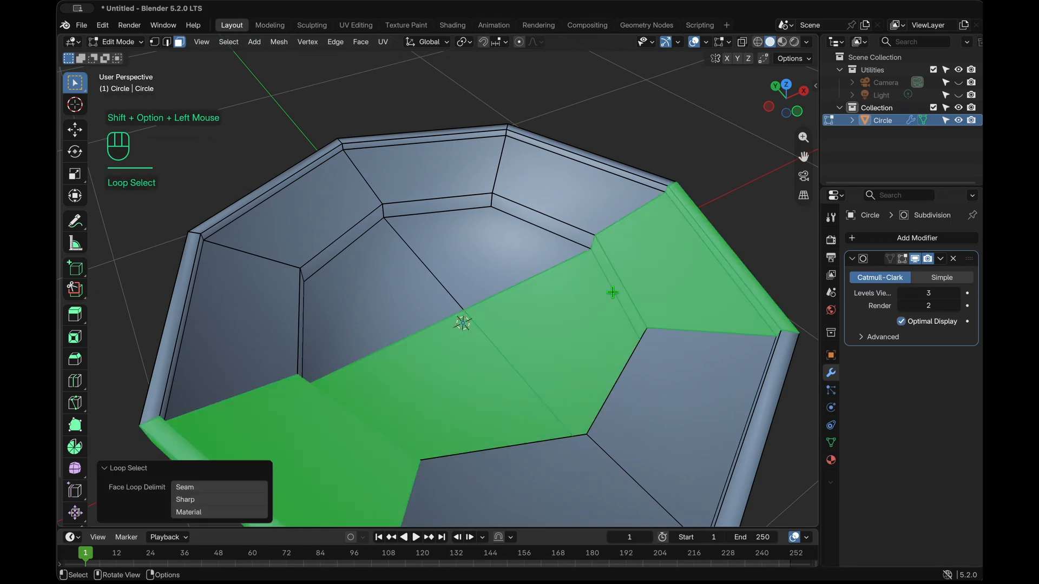
key("2")
left_click(613, 292)
left_click(612, 292, "alt+shift")
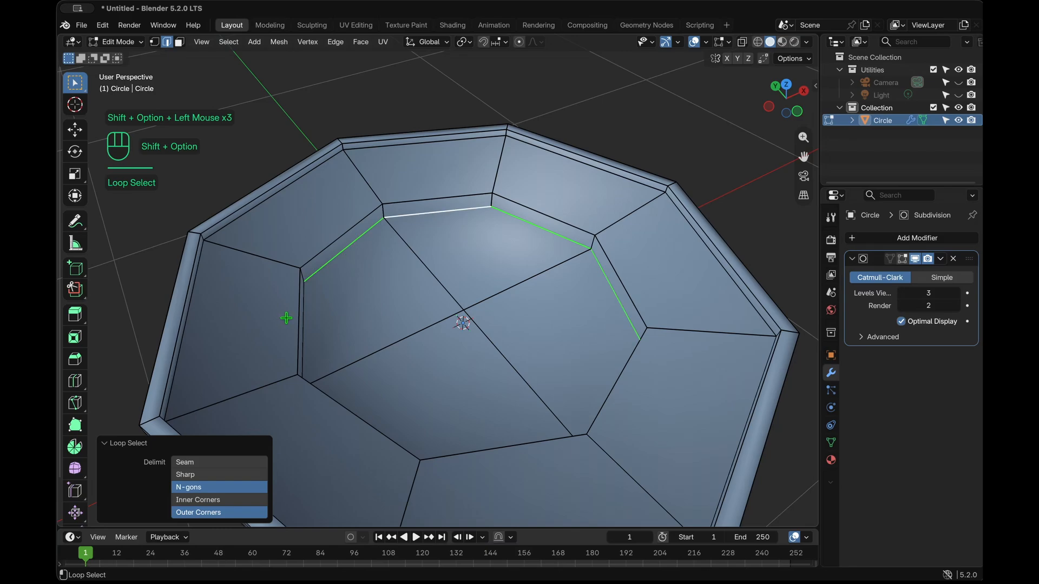
middle_click_drag(286, 318, 302, 294)
scroll(294, 279, "up", 10)
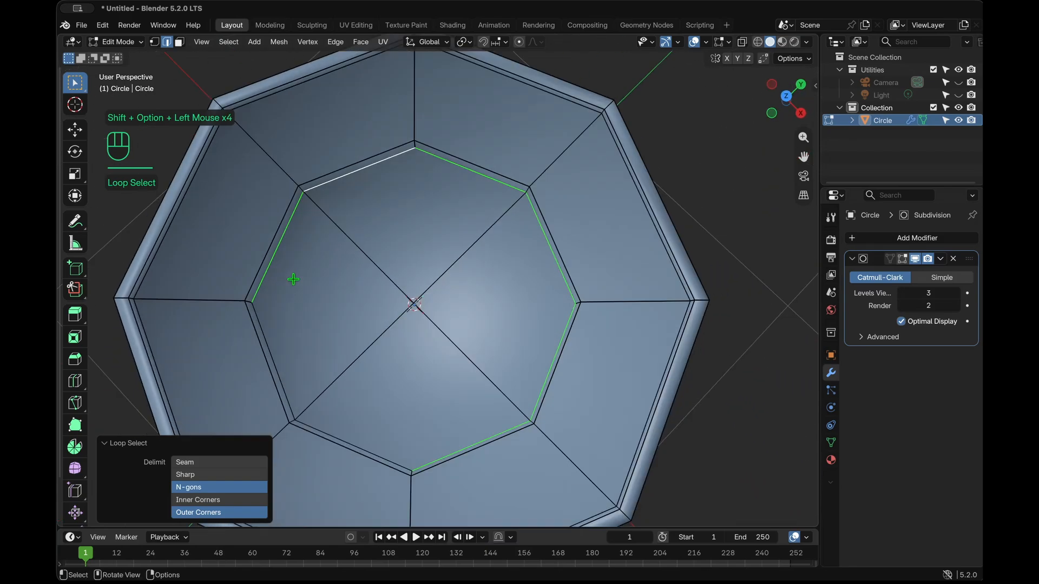
scroll(302, 297, "down", 5)
scroll(305, 298, "down", 1)
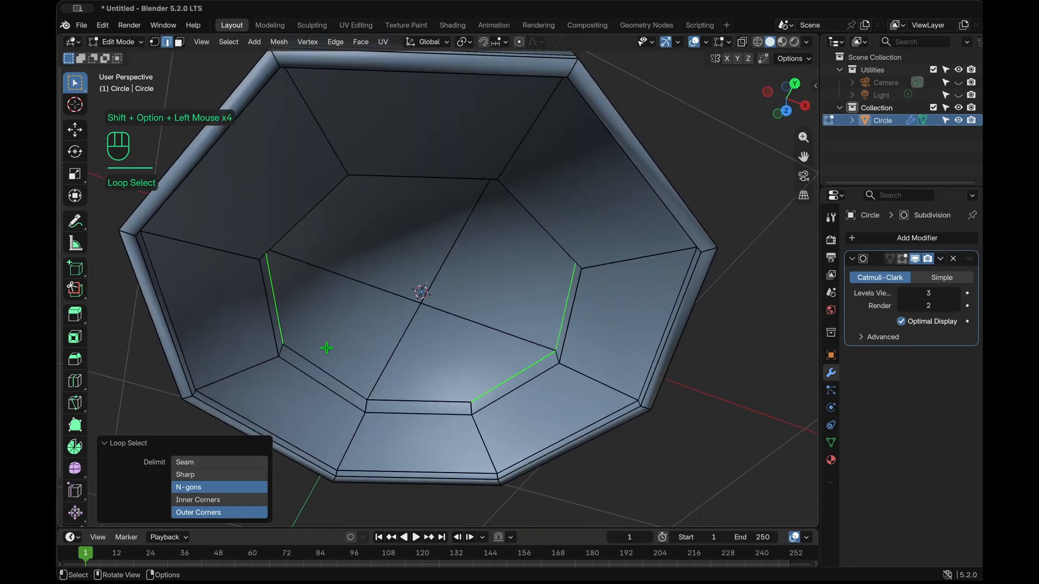
left_click(324, 370, "alt+shift")
scroll(462, 333, "down", 3)
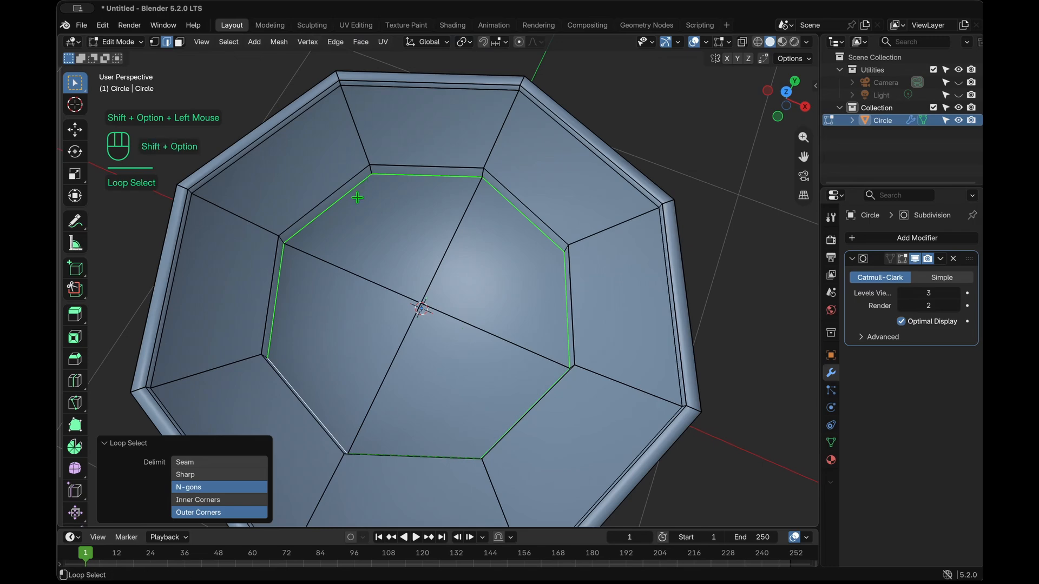
Add the recess's upper edge loop to the selection and bevel both loops about 0.0218 m with two segments
left_click(336, 190, "alt+shift")
scroll(530, 244, "up", 5)
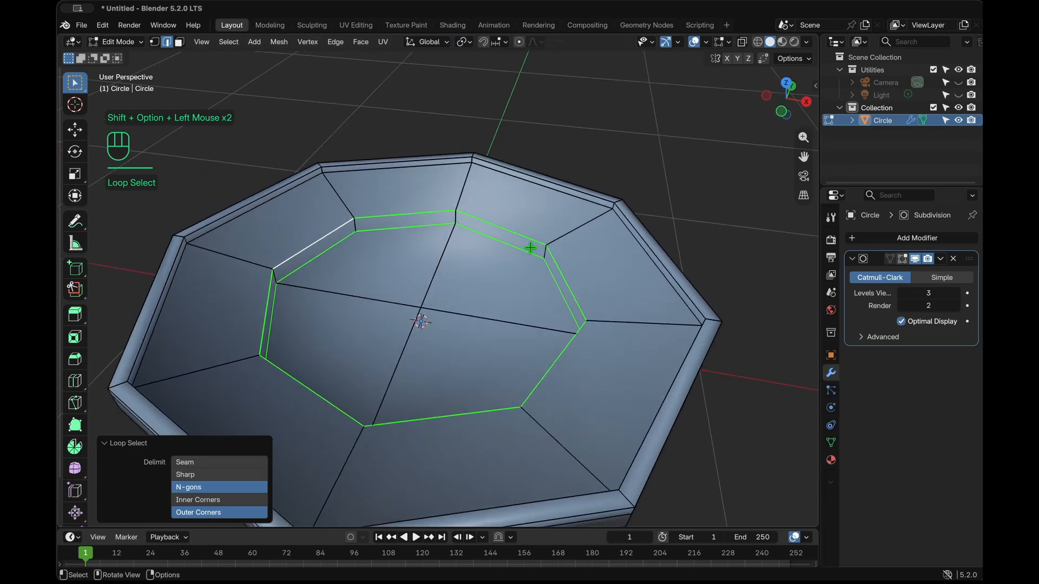
key("super+b")
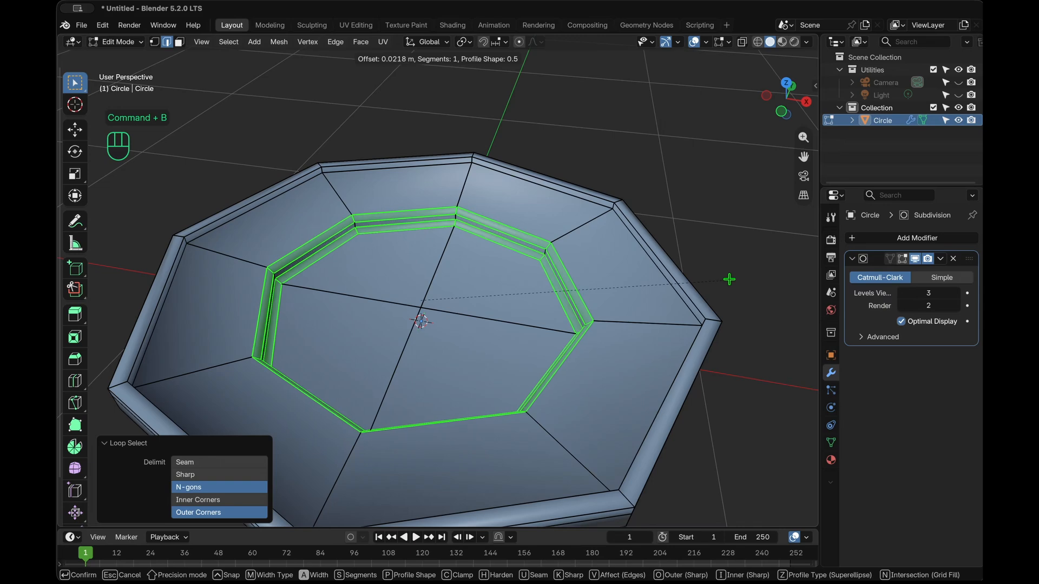
scroll(729, 279, "up", 1)
left_click(729, 279)
left_click(730, 279)
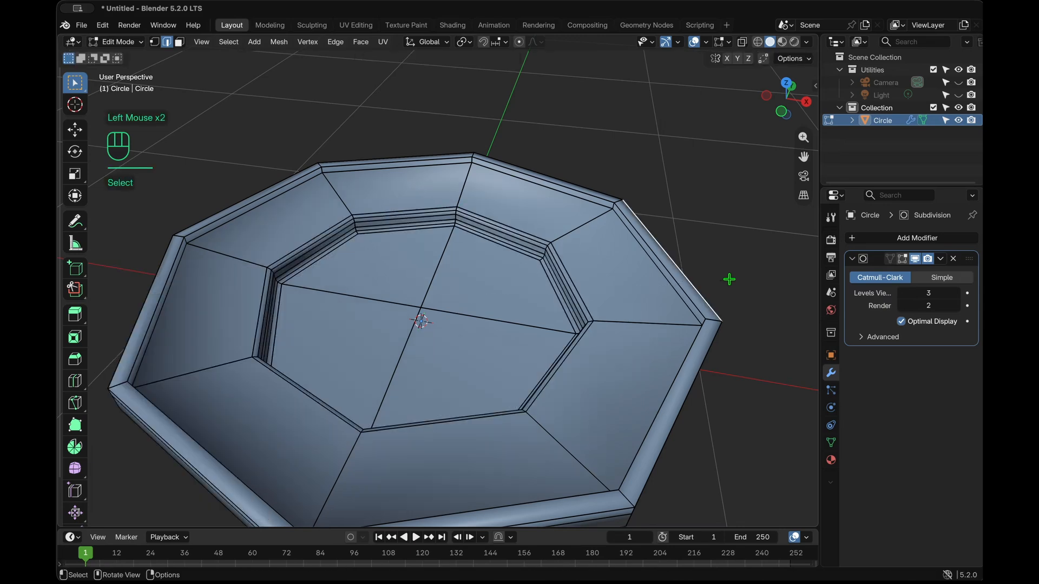
Compare the smoothed recess with its bevelled control cage by alternating between Object Mode and Edit Mode
key("Tab")
scroll(721, 310, "down", 5)
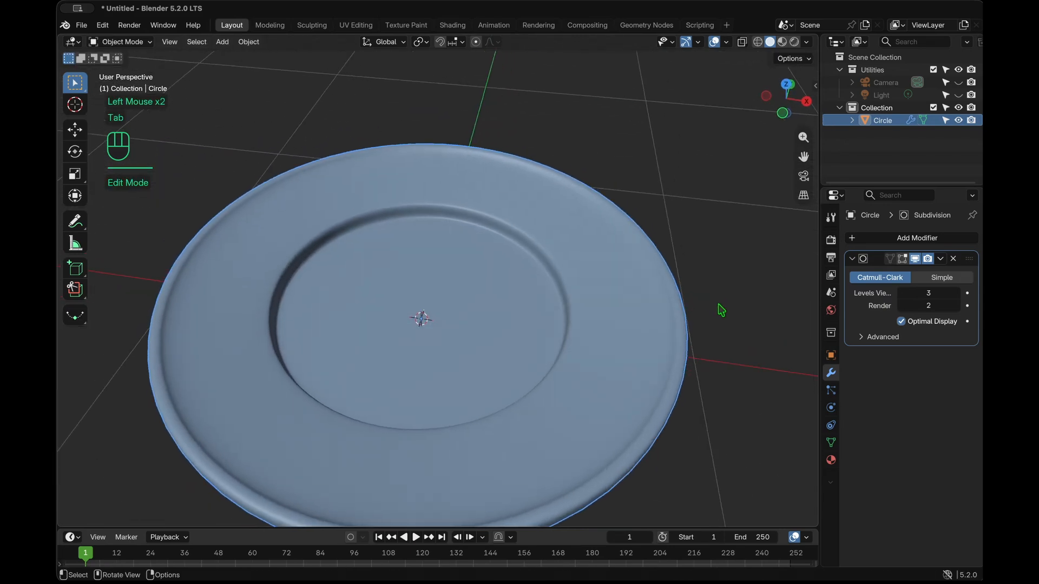
key("Tab")
key("Tab")
key("Tab")
Select the outer and inner edge loops on top of the plate's rim and bevel them about 0.0144 m with two segments
scroll(717, 303, "up", 10)
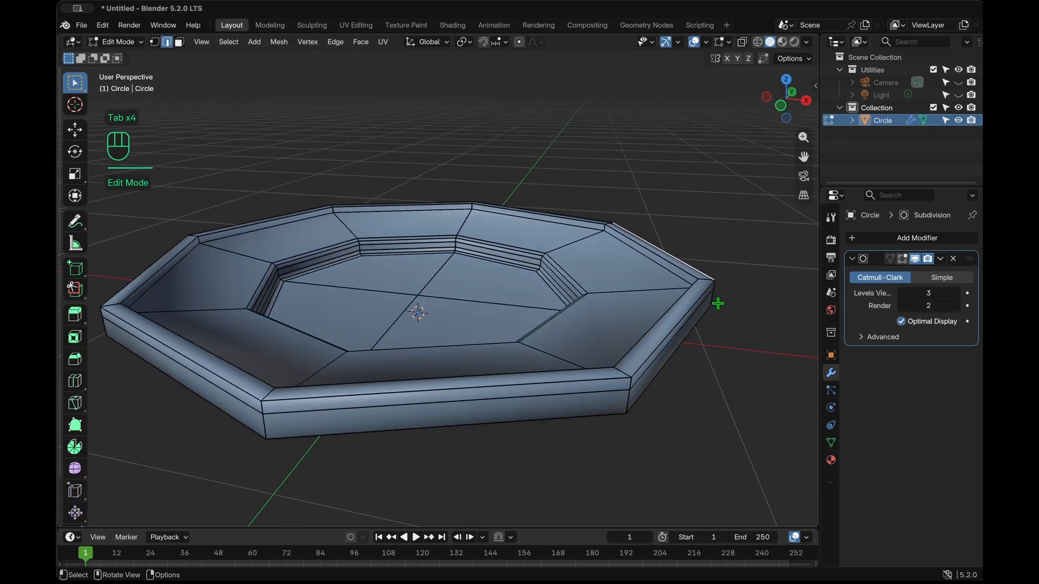
left_click(630, 312, "alt+shift")
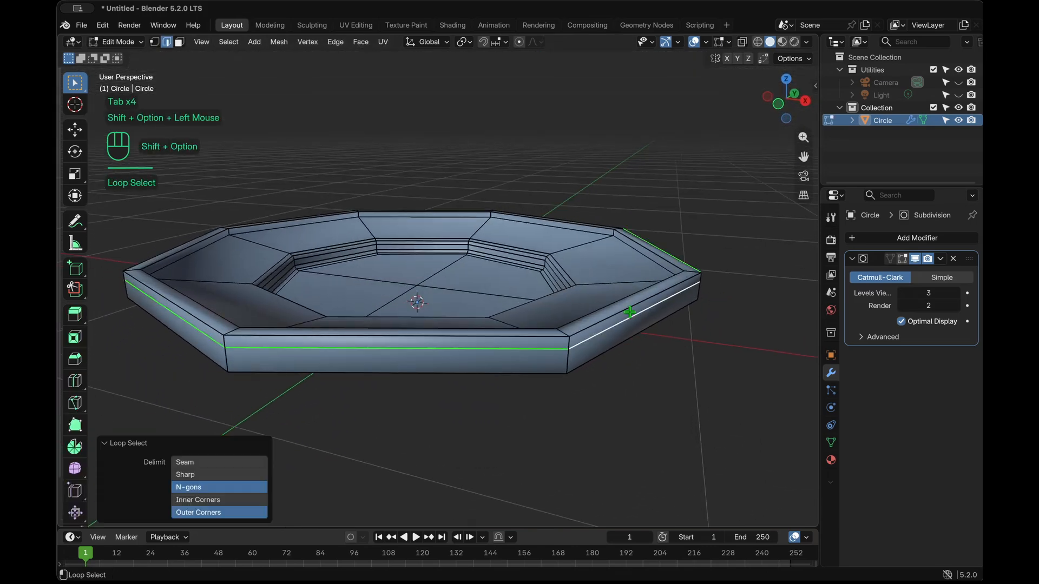
left_click(577, 310)
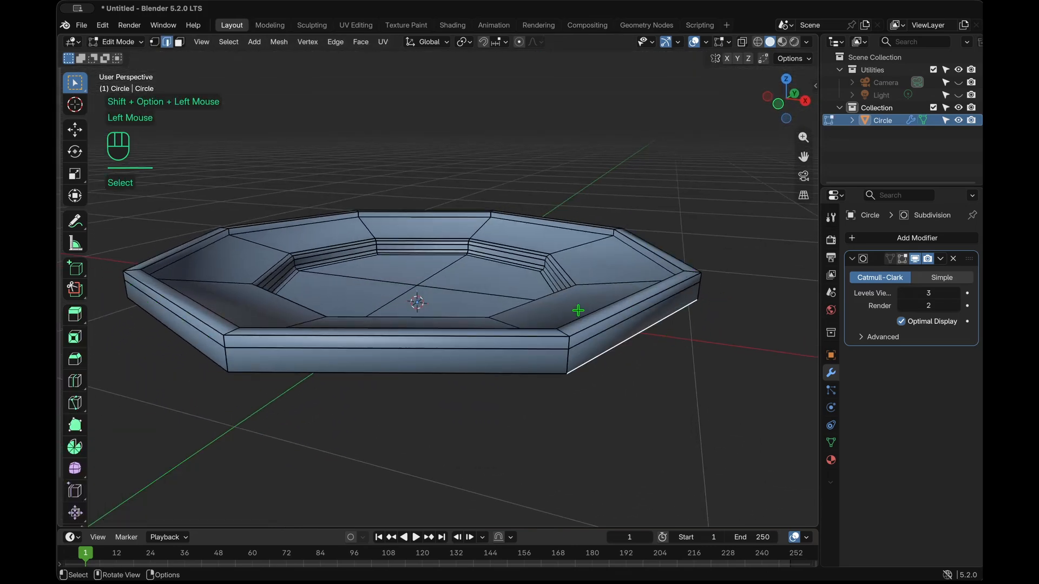
left_click(610, 316, "alt+shift")
left_click(610, 316, "alt+shift")
scroll(641, 337, "down", 10)
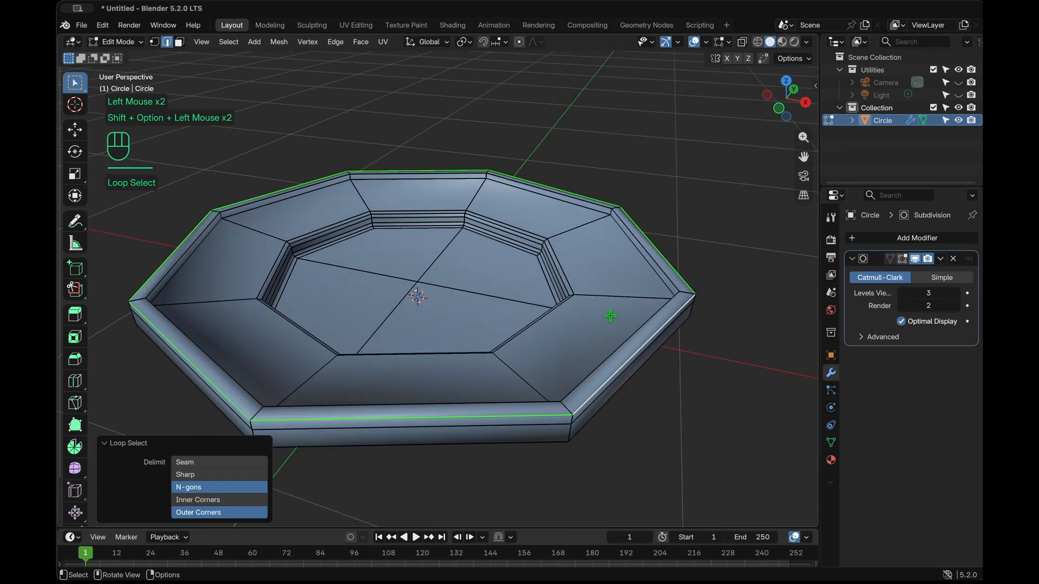
left_click(641, 337, "alt+shift")
scroll(641, 337, "left", 10)
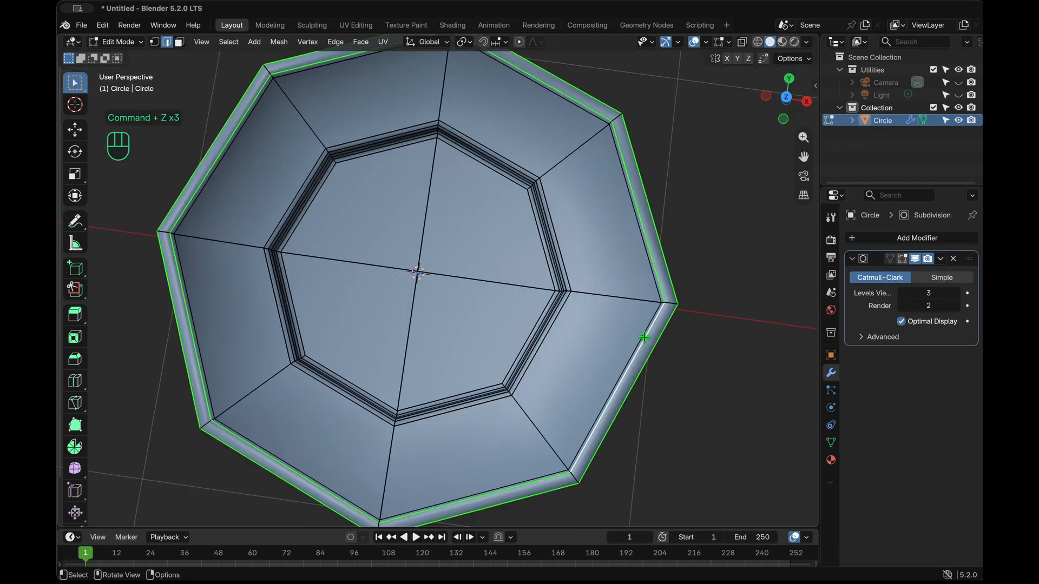
scroll(644, 337, "up", 10)
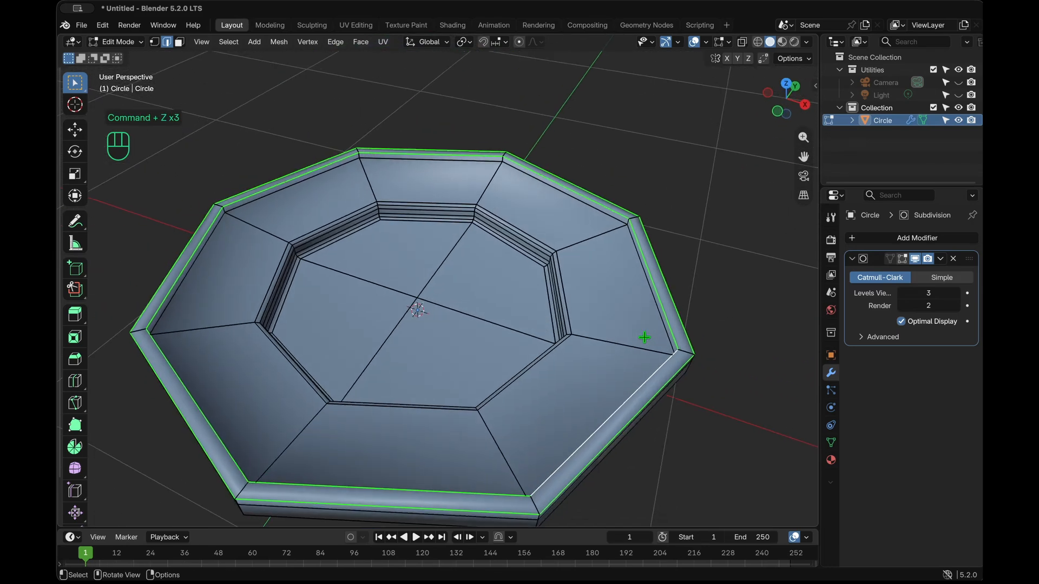
key("super+b")
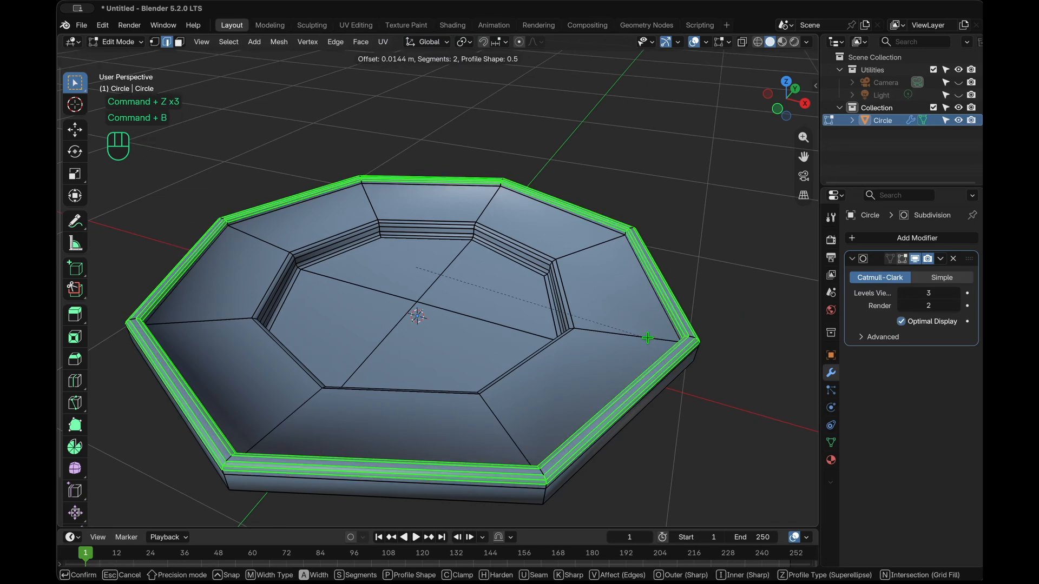
left_click(647, 338)
Return to Object Mode and examine the plate's bevelled rim, recess and side profile from several angles
key("Tab")
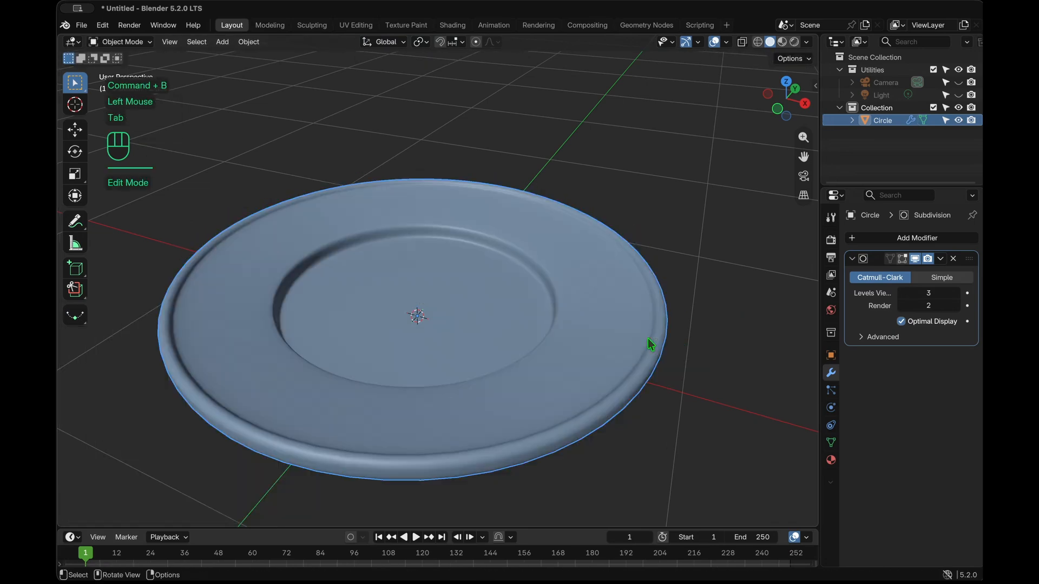
scroll(649, 340, "down", 5)
scroll(650, 345, "up", 5)
scroll(647, 338, "down", 5)
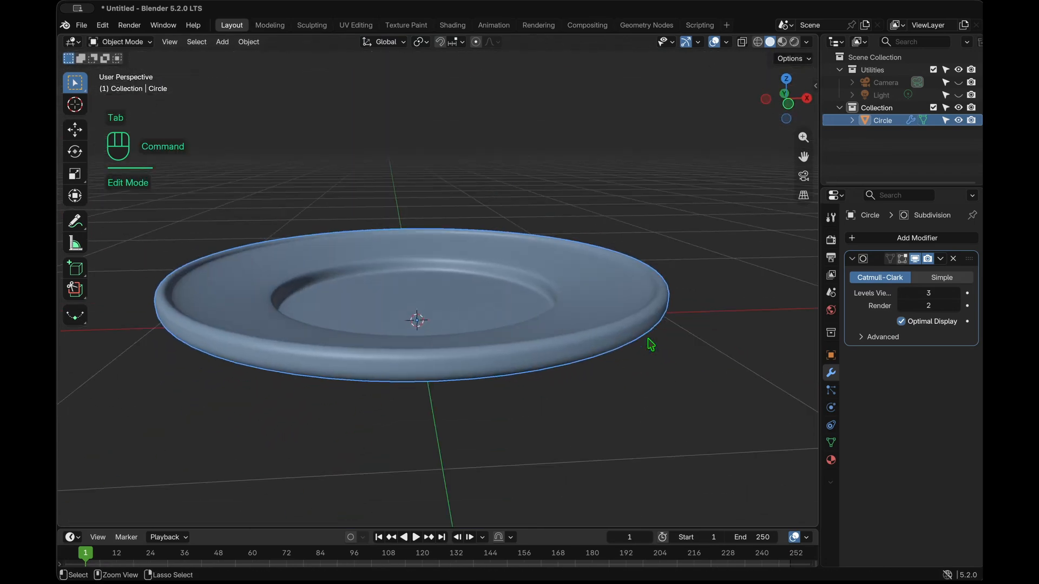
scroll(648, 338, "up", 6)
scroll(647, 338, "up", 4, "super")
scroll(647, 338, "down", 5, "super")
scroll(648, 338, "down", 8)
scroll(647, 338, "up", 8)
scroll(648, 338, "up", 3)
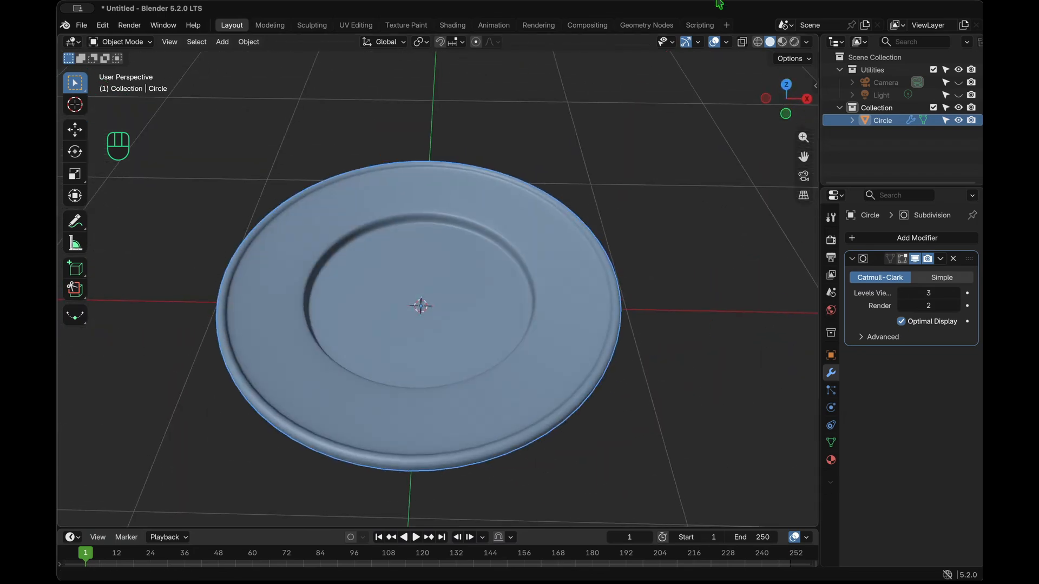
Show the plate in Material Preview shading and examine its rim and footed side profile
left_click(782, 42)
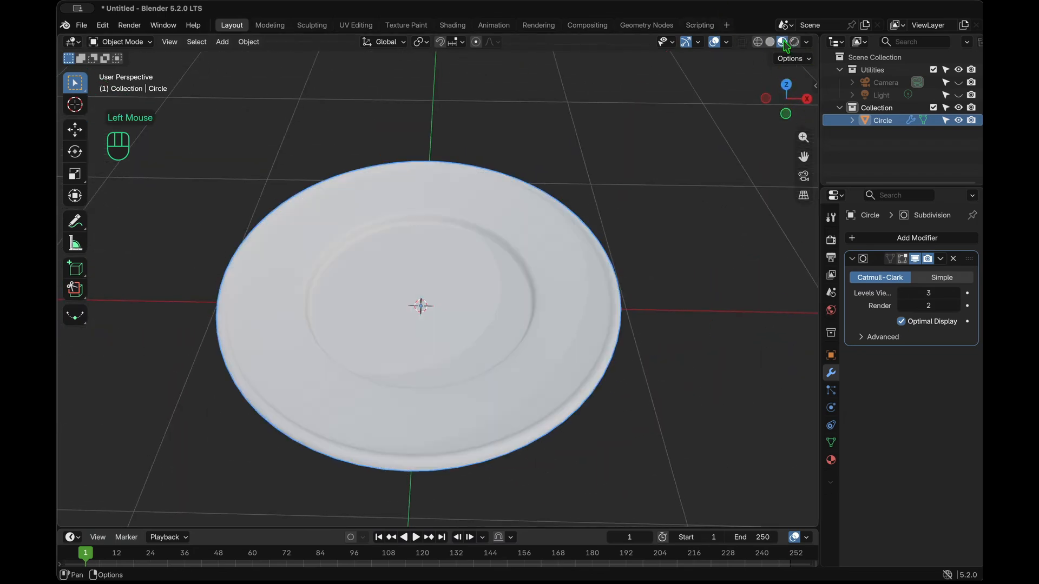
double_click(579, 288)
scroll(579, 288, "up", 3)
scroll(579, 289, "down", 8)
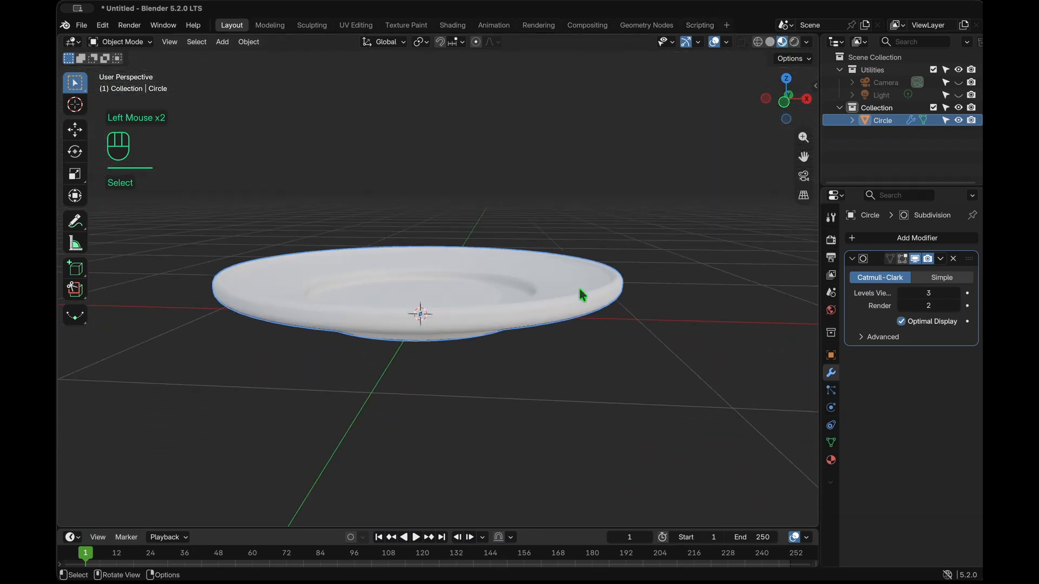
scroll(580, 288, "down", 3)
scroll(579, 289, "left", 4)
scroll(580, 288, "right", 4)
scroll(580, 289, "up", 5)
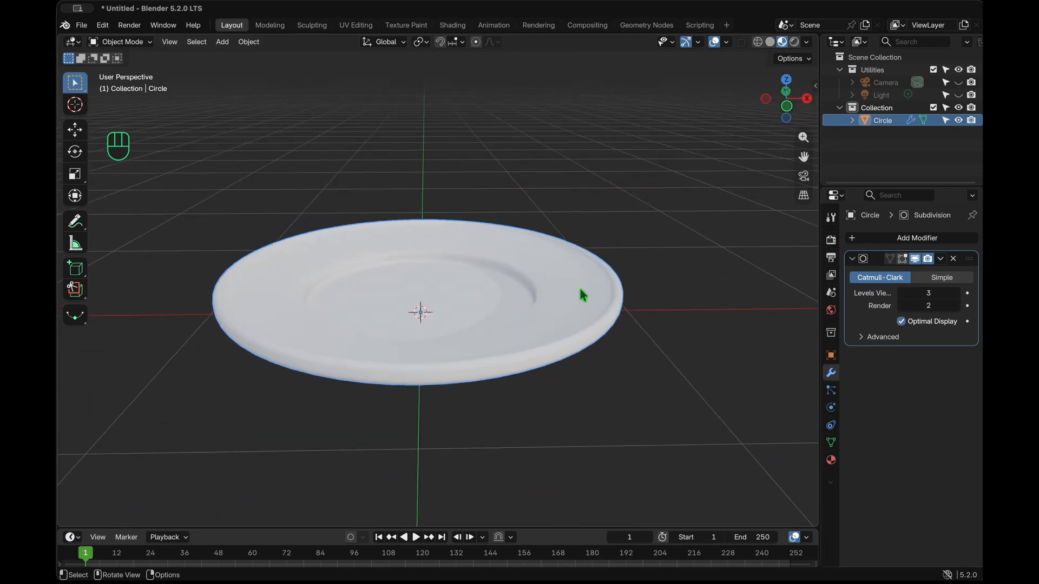
Rename the Circle object as Plate and deselect it
scroll(579, 294, "up", 1)
double_click(882, 120)
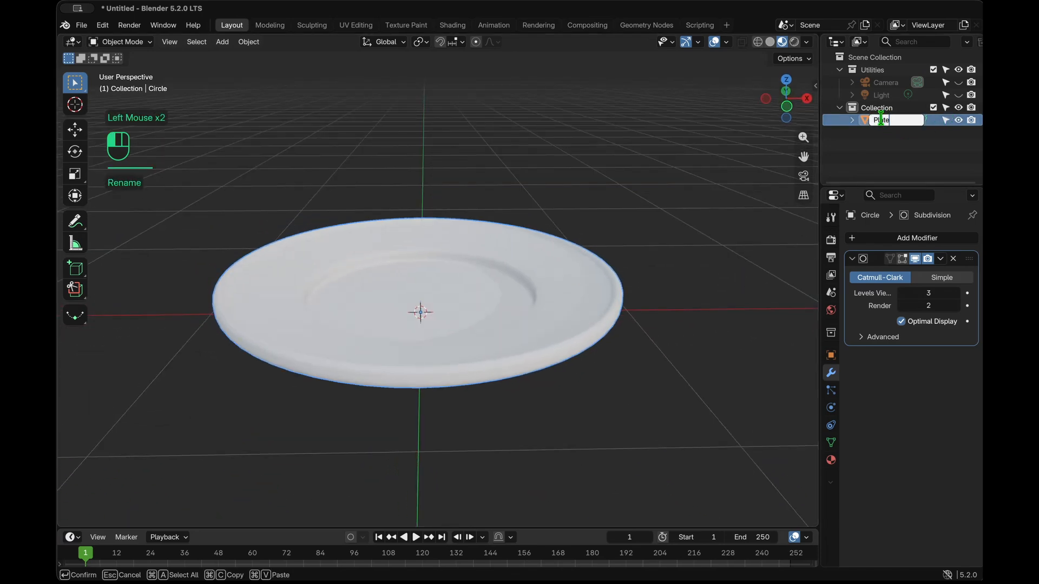
type("Plate")
key("Return")
left_click(584, 416)
Examine the deselected plate from above and the side, and return the viewport to Solid shading
scroll(584, 416, "up", 5)
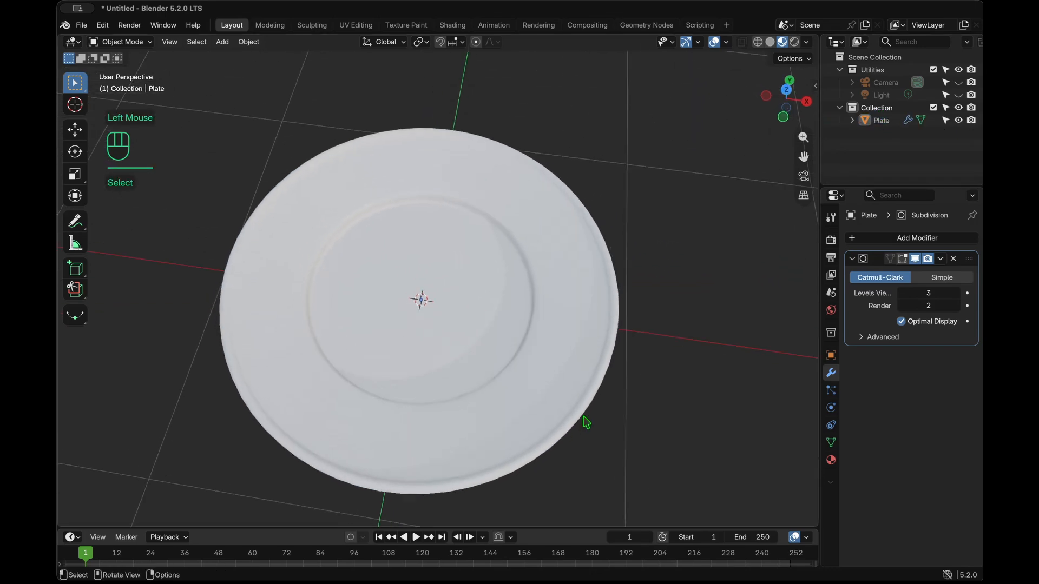
scroll(584, 416, "down", 4)
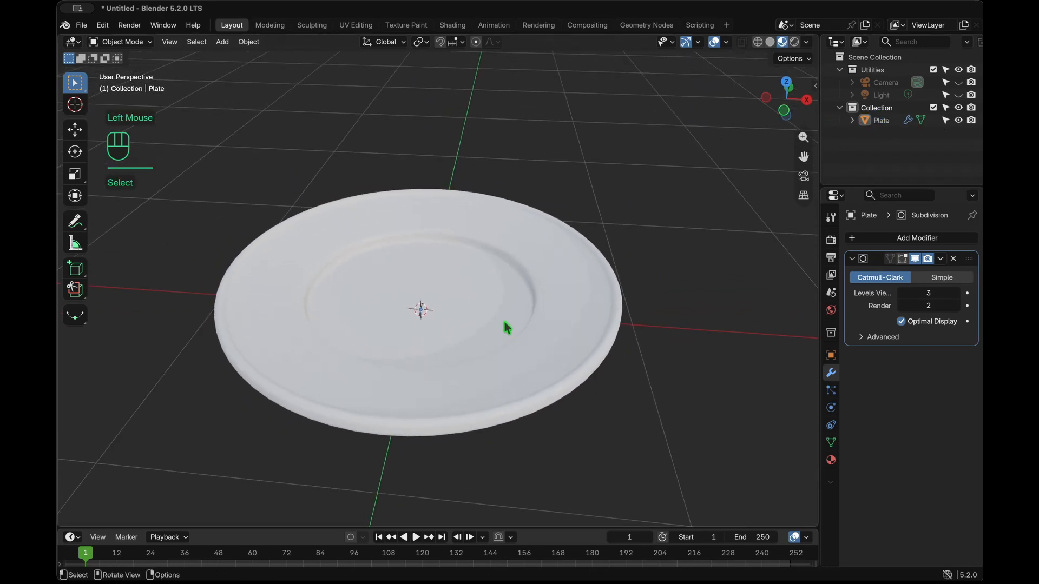
scroll(505, 325, "down", 3)
scroll(504, 323, "up", 5)
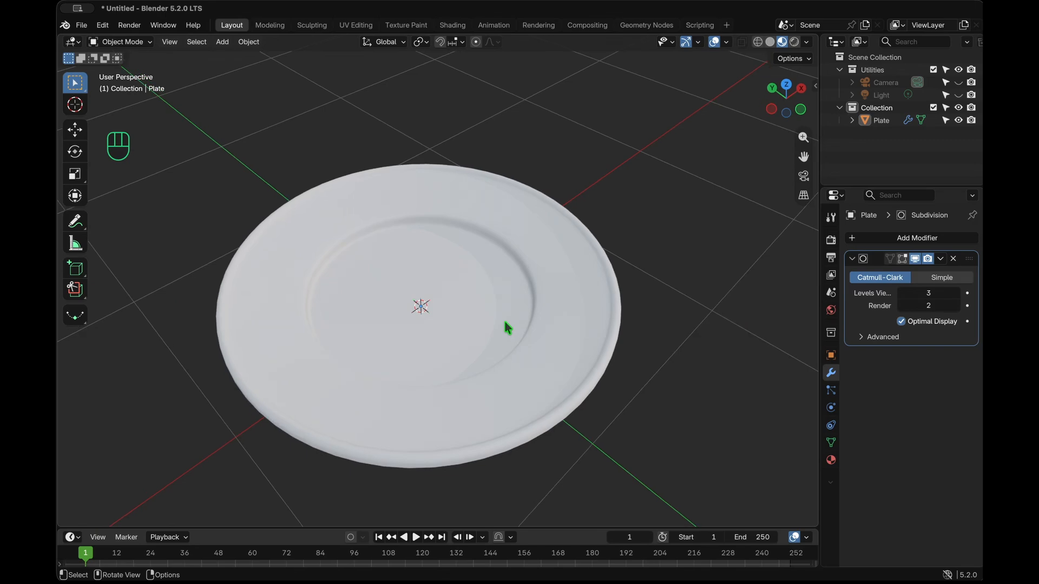
left_click(770, 42)
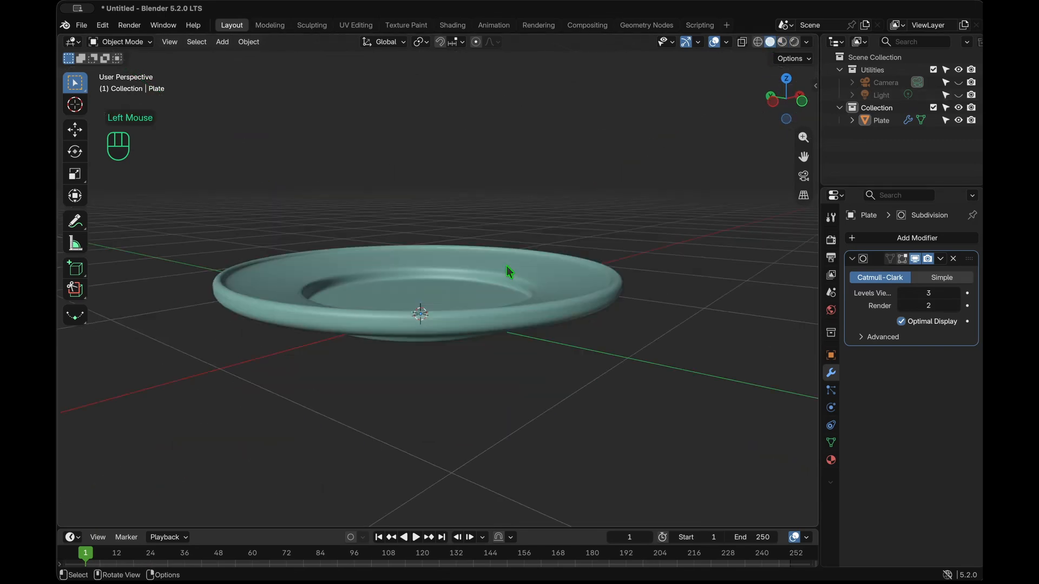
scroll(506, 265, "up", 4)
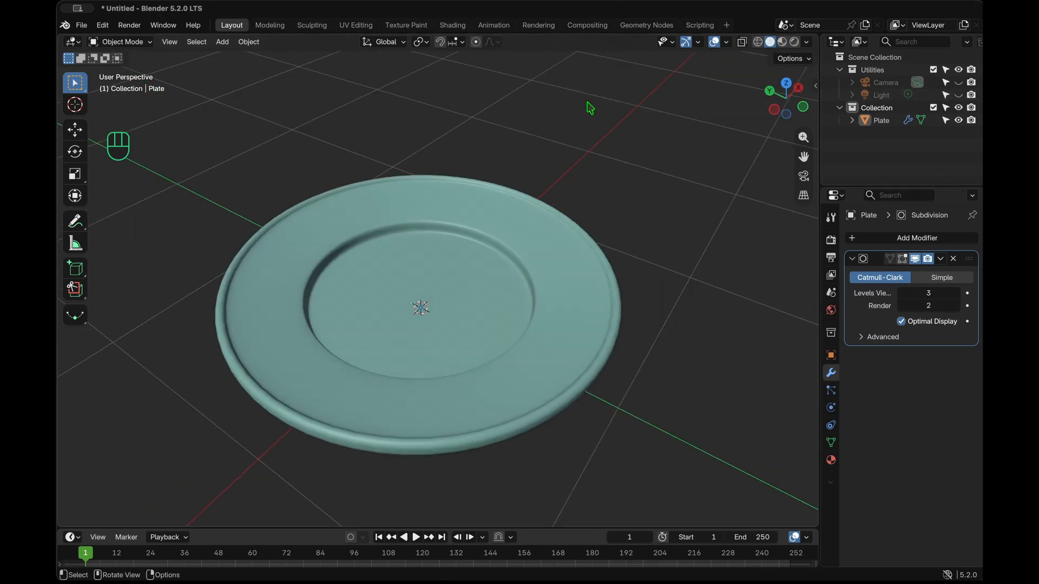
scroll(576, 169, "down", 8)
scroll(574, 171, "up", 8)
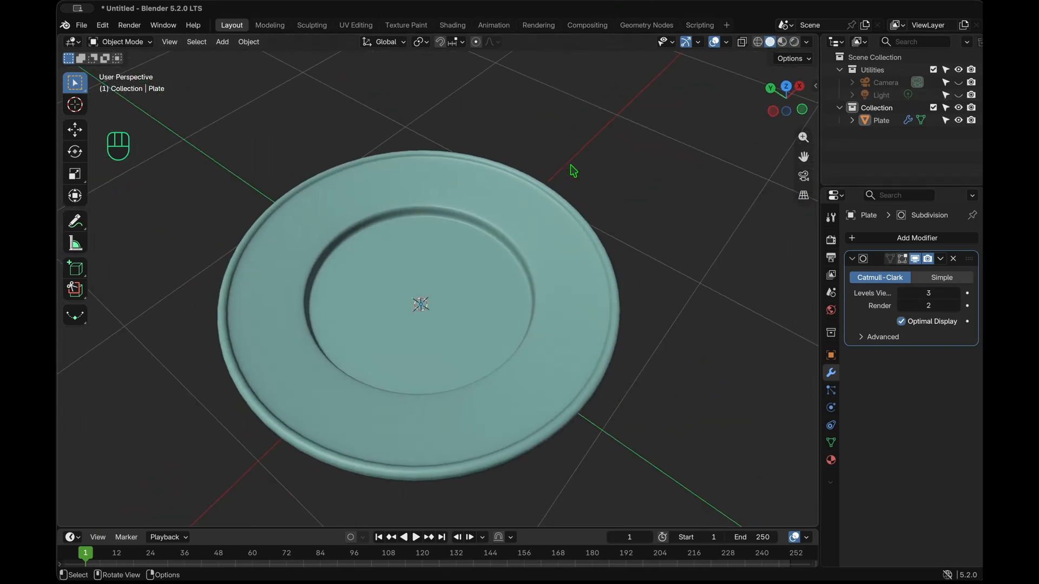